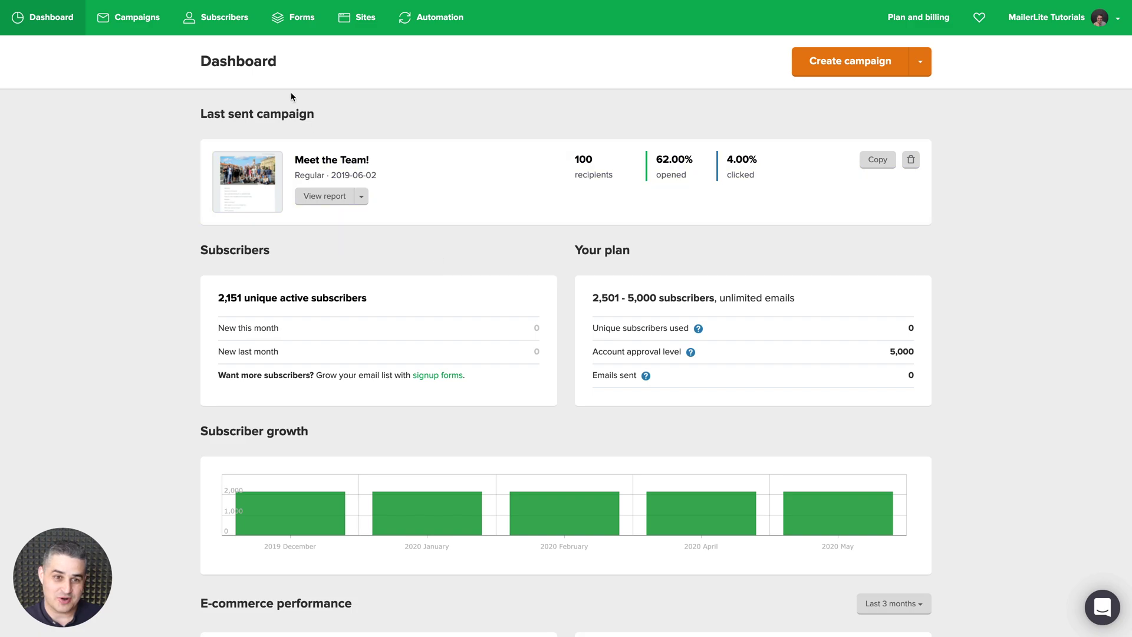
- Filter subscribers by Groups 'Belongs to' Team, cutting the list from 2,151 to 24
click(226, 28)
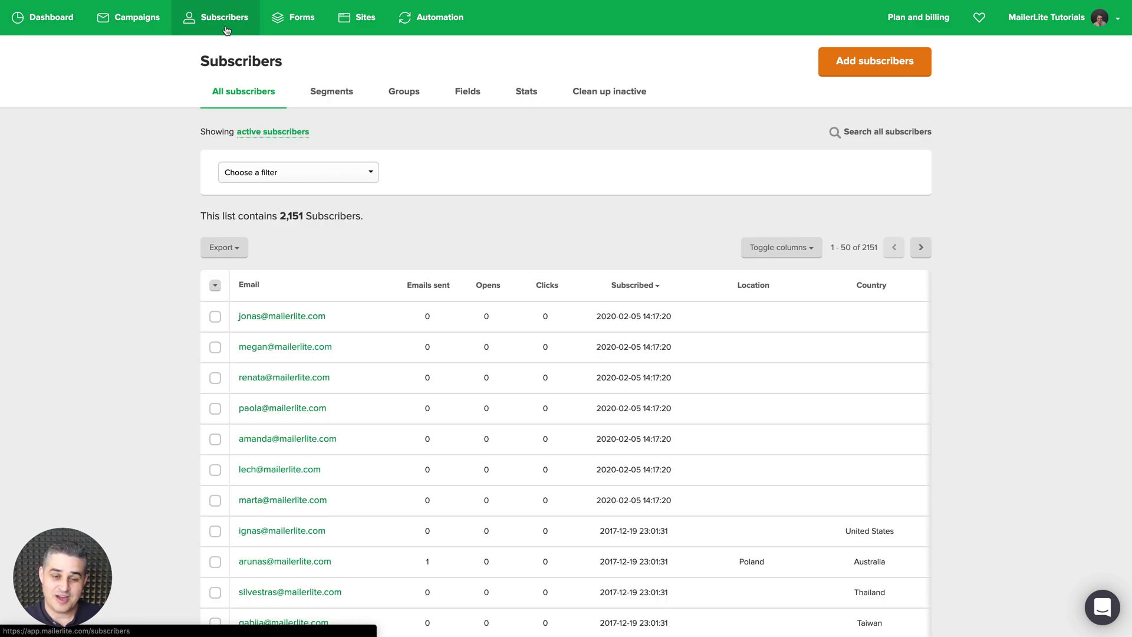
click(290, 178)
click(268, 193)
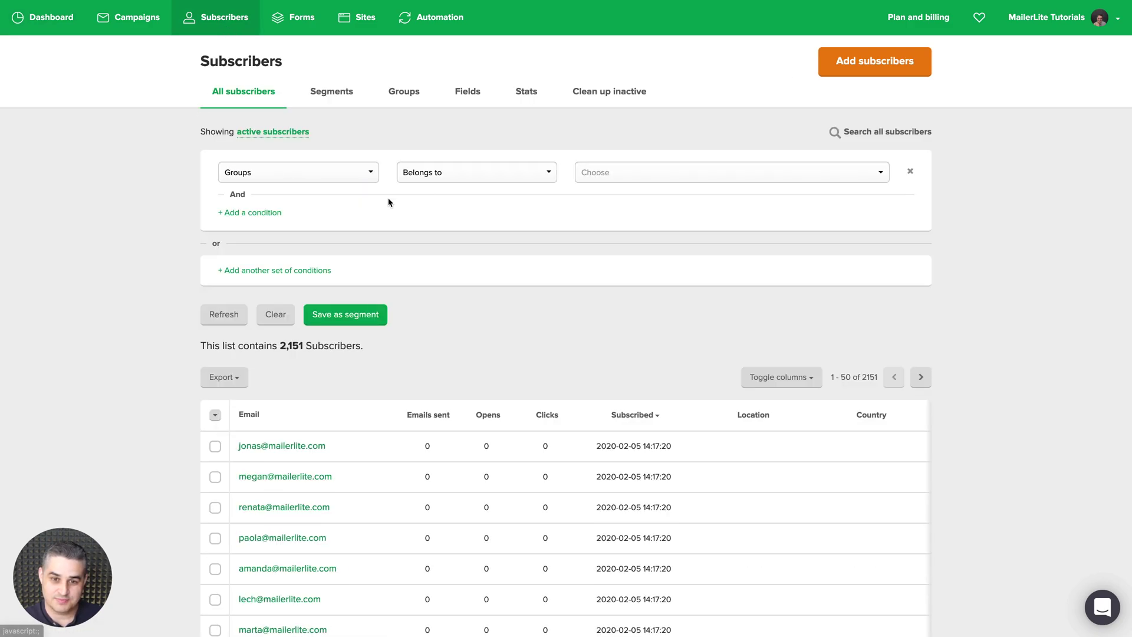
click(629, 176)
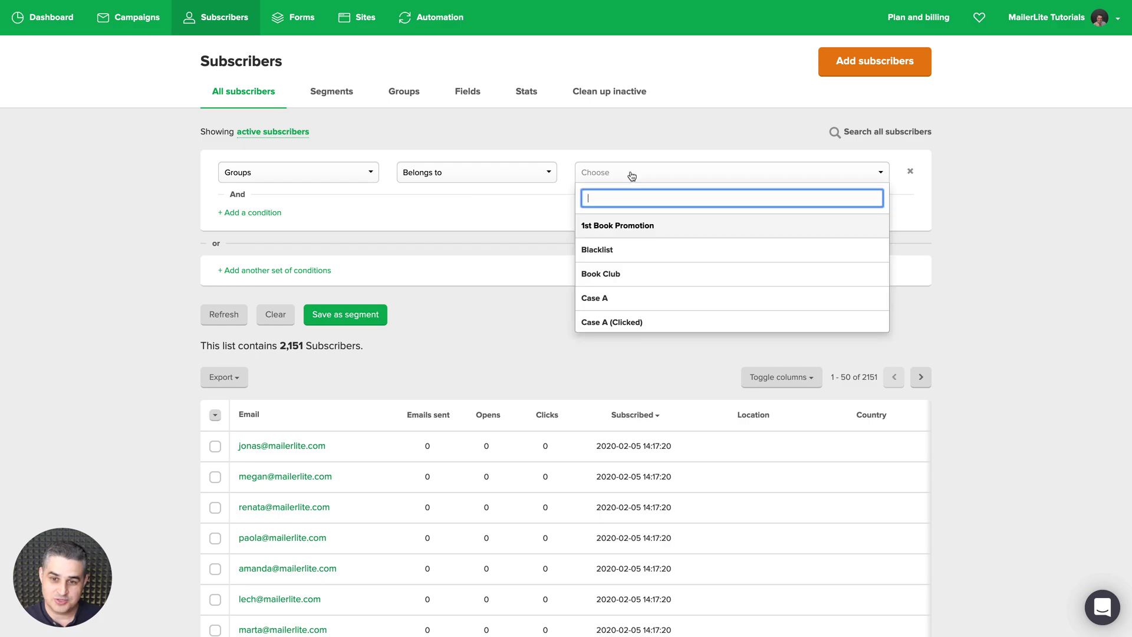
text(tea)
click(620, 225)
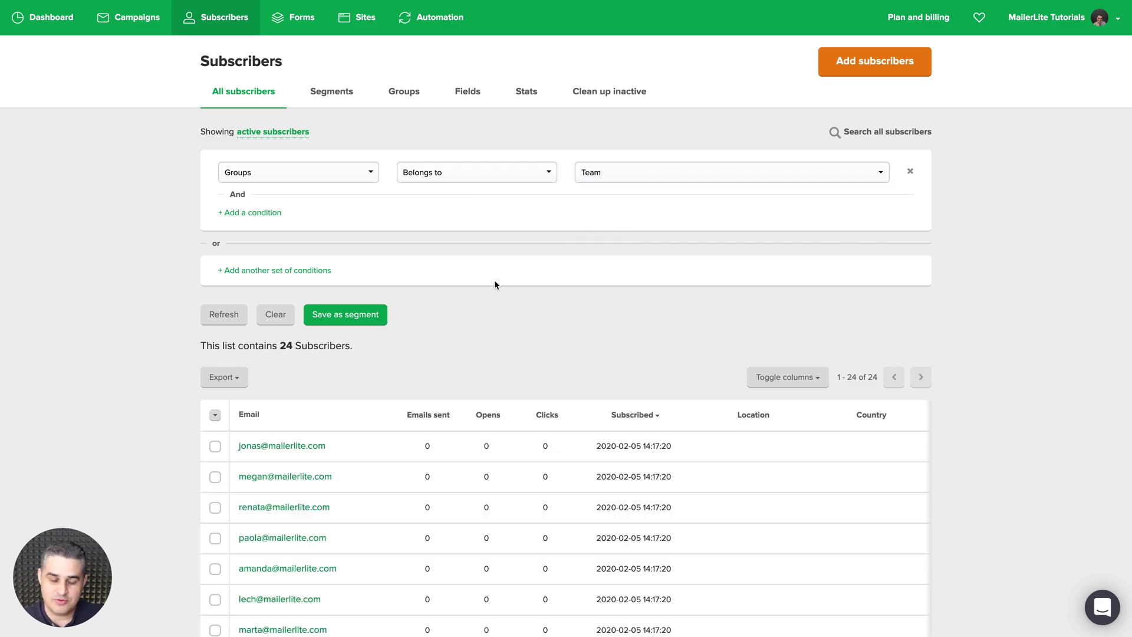
scroll(445, 354, down, 1)
scroll(444, 353, down, 3)
scroll(445, 354, up, 4)
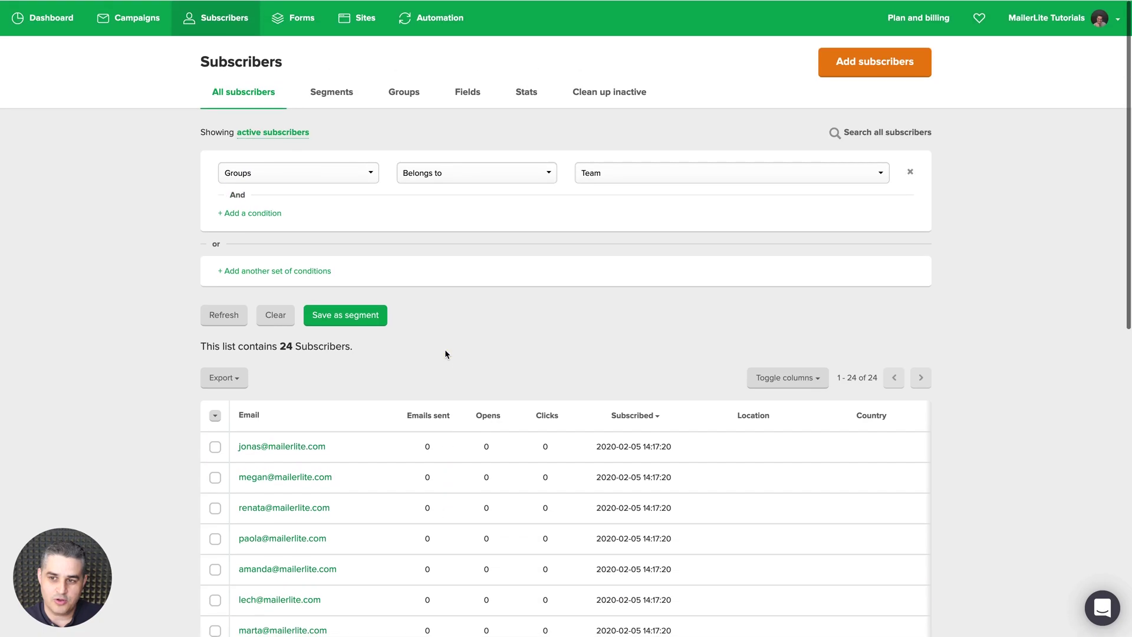
- Search all subscribers for the subscriber's first name
click(849, 132)
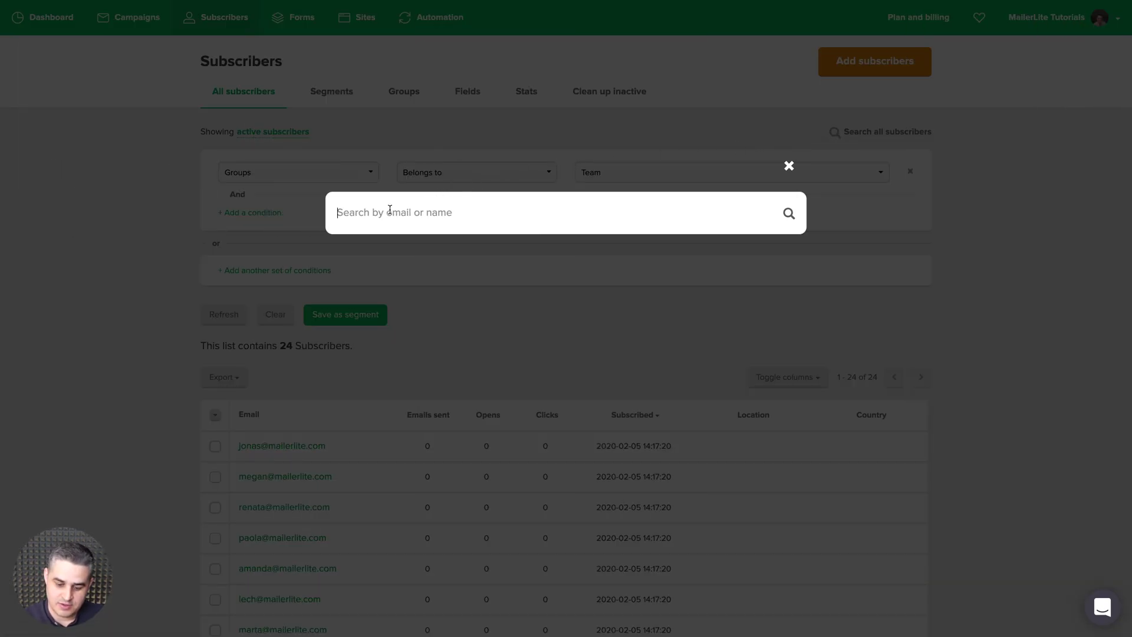
text(jonas)
key(Return)
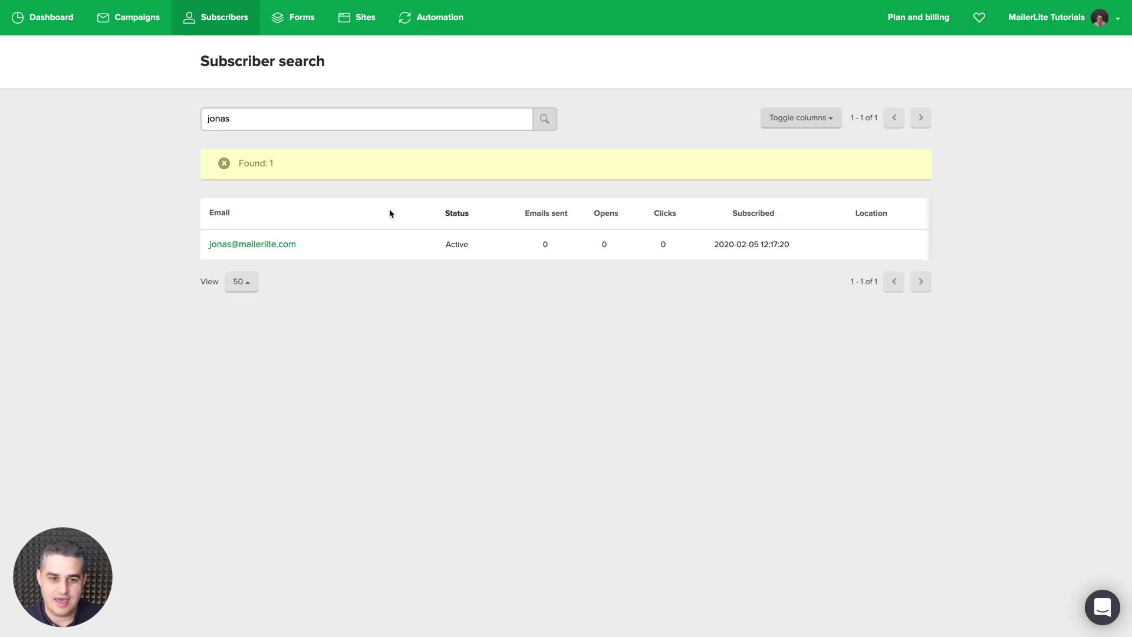
- Open the matching subscriber's profile from the search results
click(240, 244)
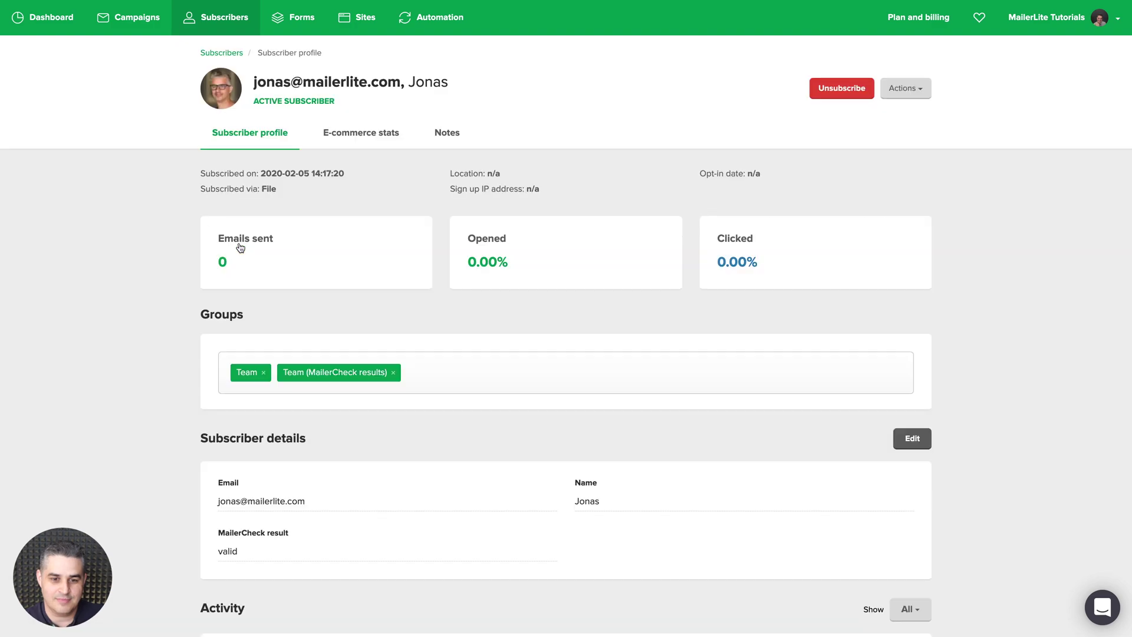
scroll(401, 240, down, 1)
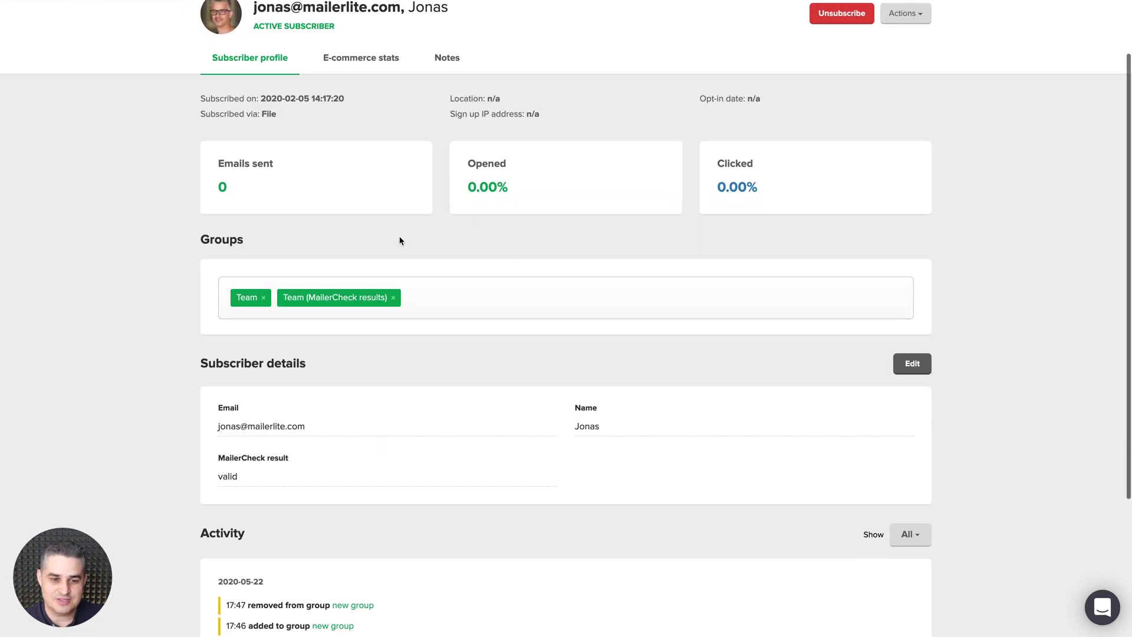
scroll(400, 240, up, 1)
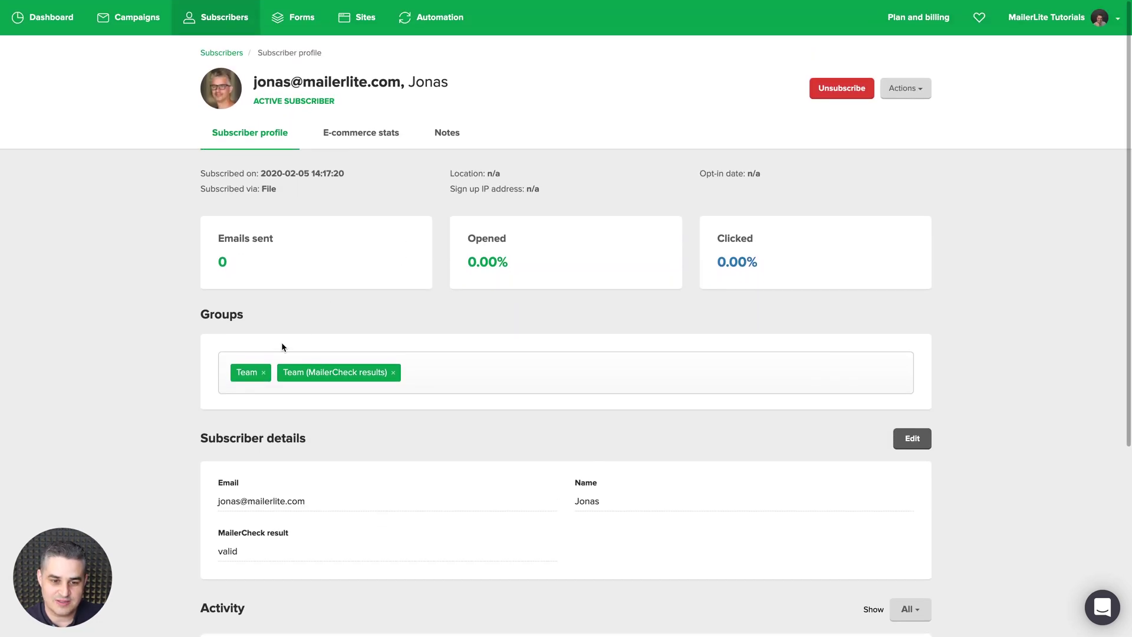
- Swap the Team (MailerCheck results) group for Secret Landing Page (MailerCheck results)
click(393, 372)
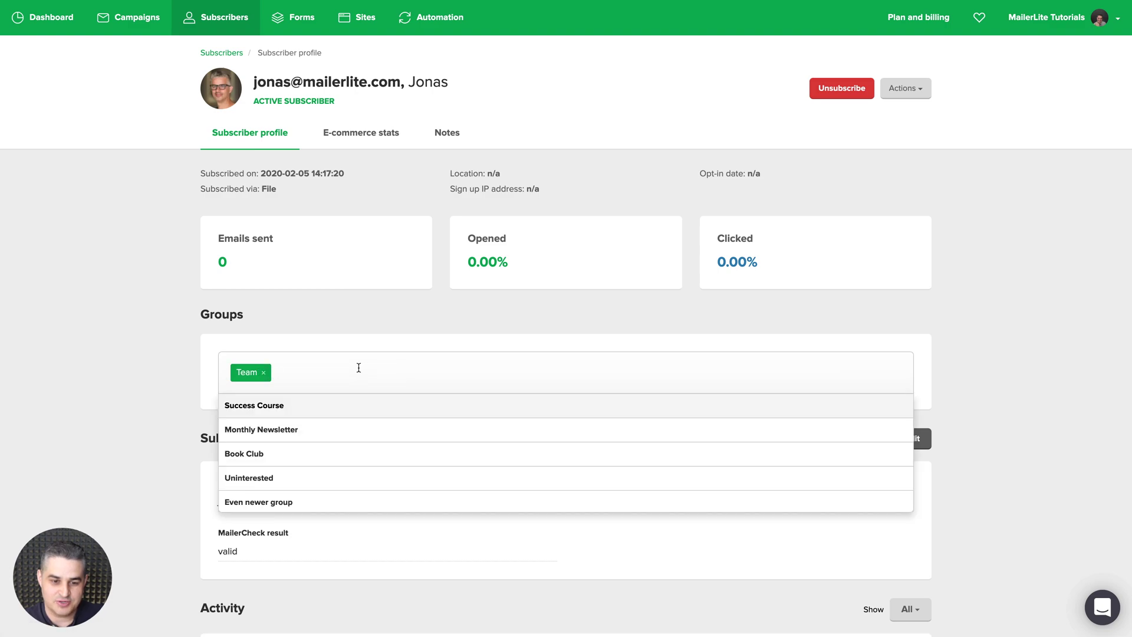
scroll(286, 443, down, 5)
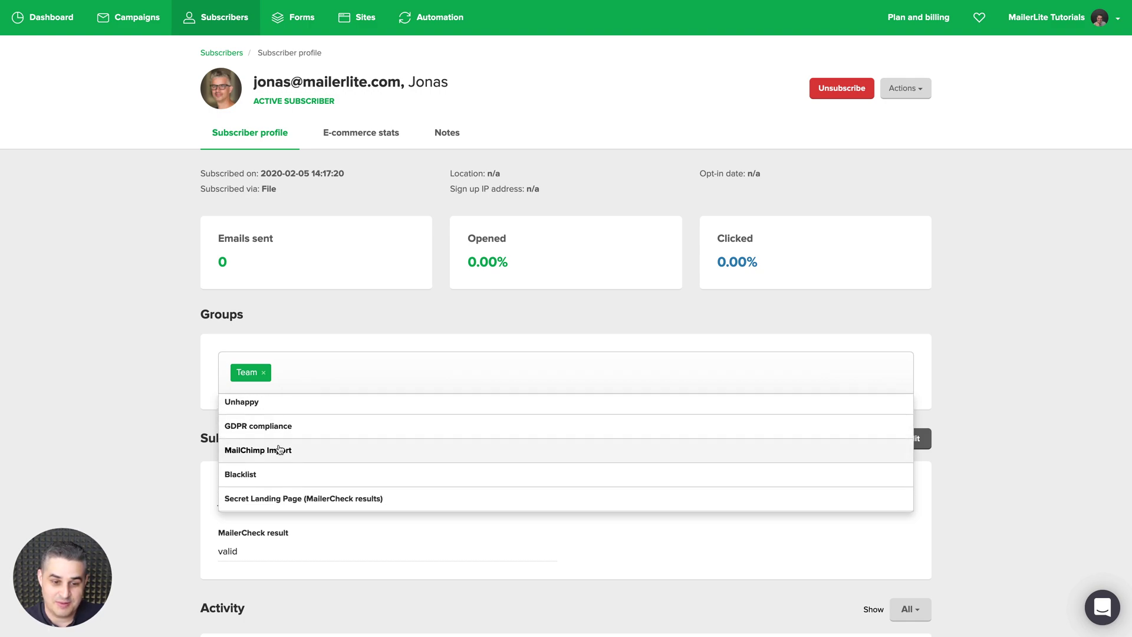
click(268, 499)
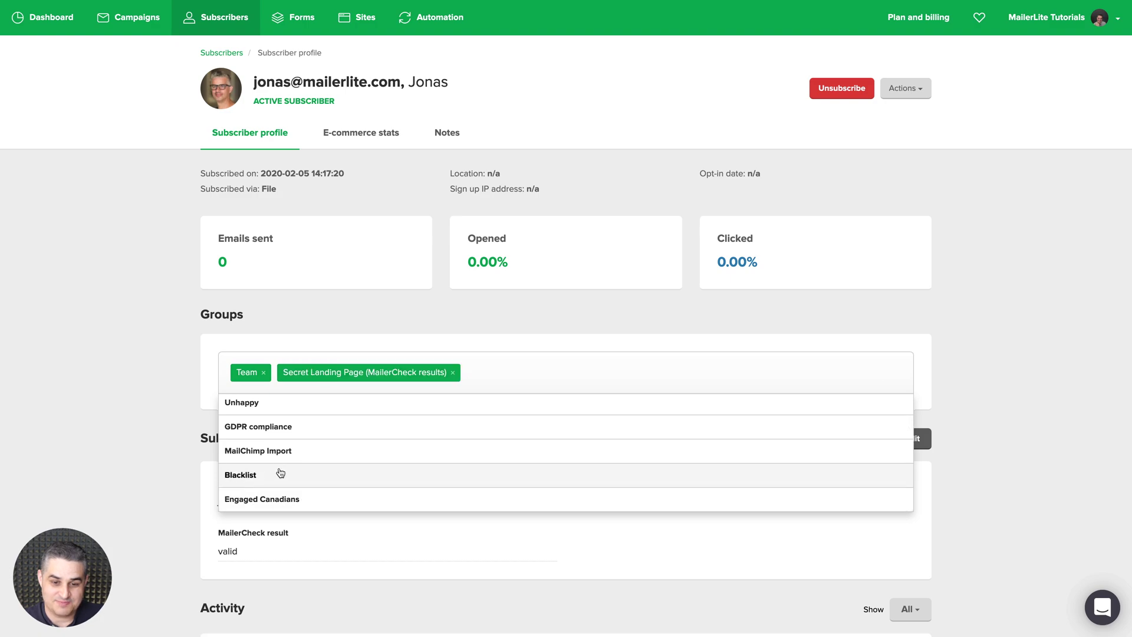
click(519, 332)
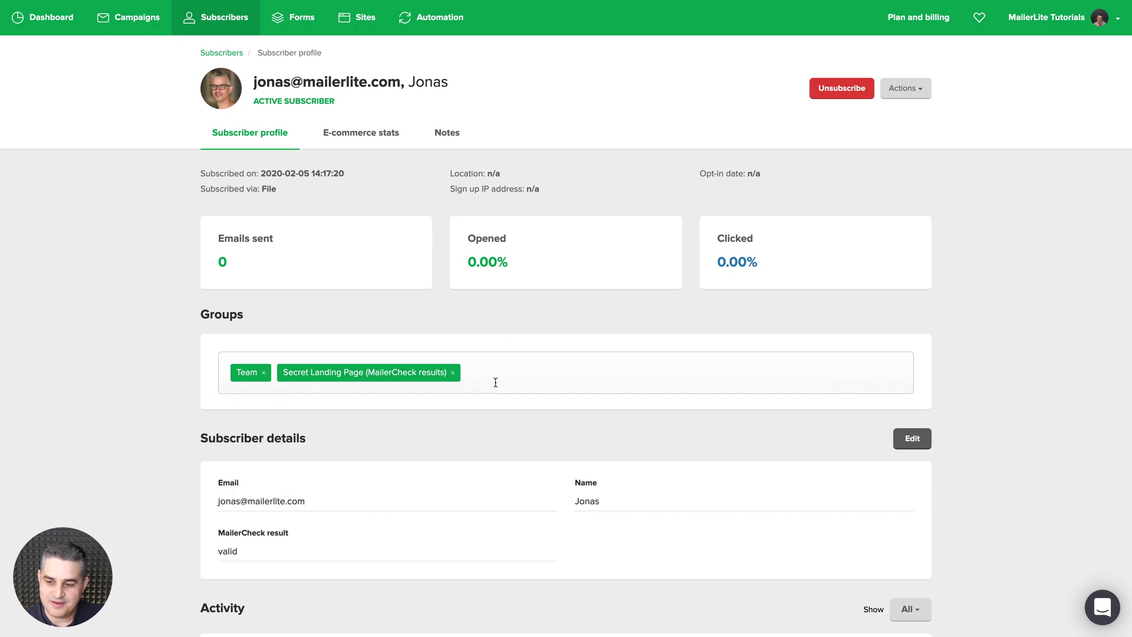
- Put Subscriber details into edit mode and review the fields from Last name to Pet
click(908, 440)
scroll(596, 406, down, 3)
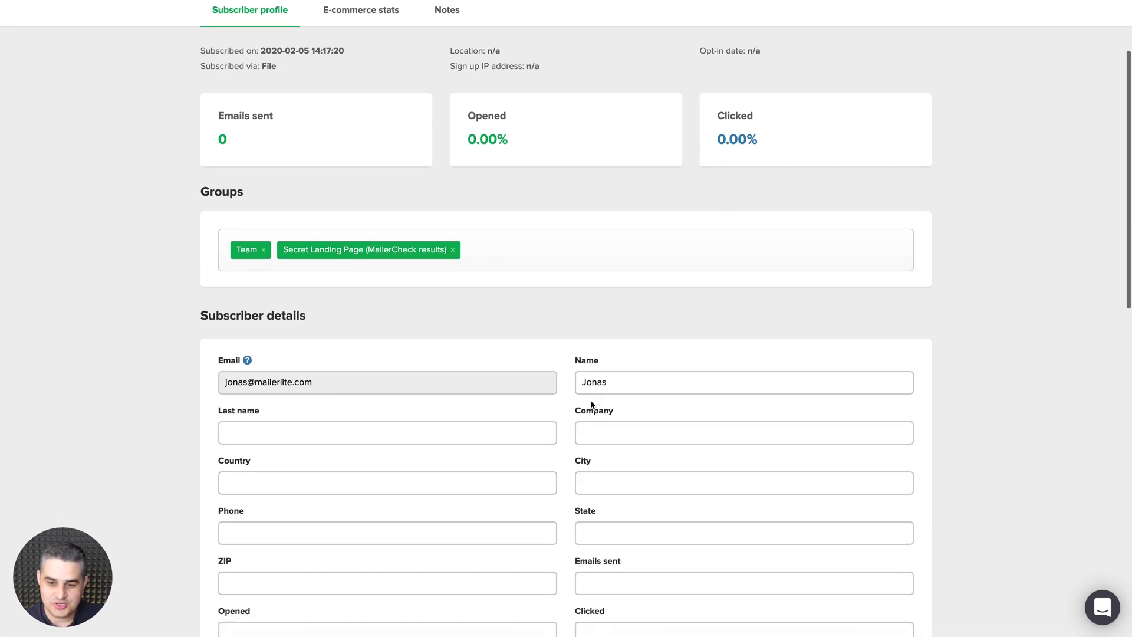
scroll(602, 453, down, 5)
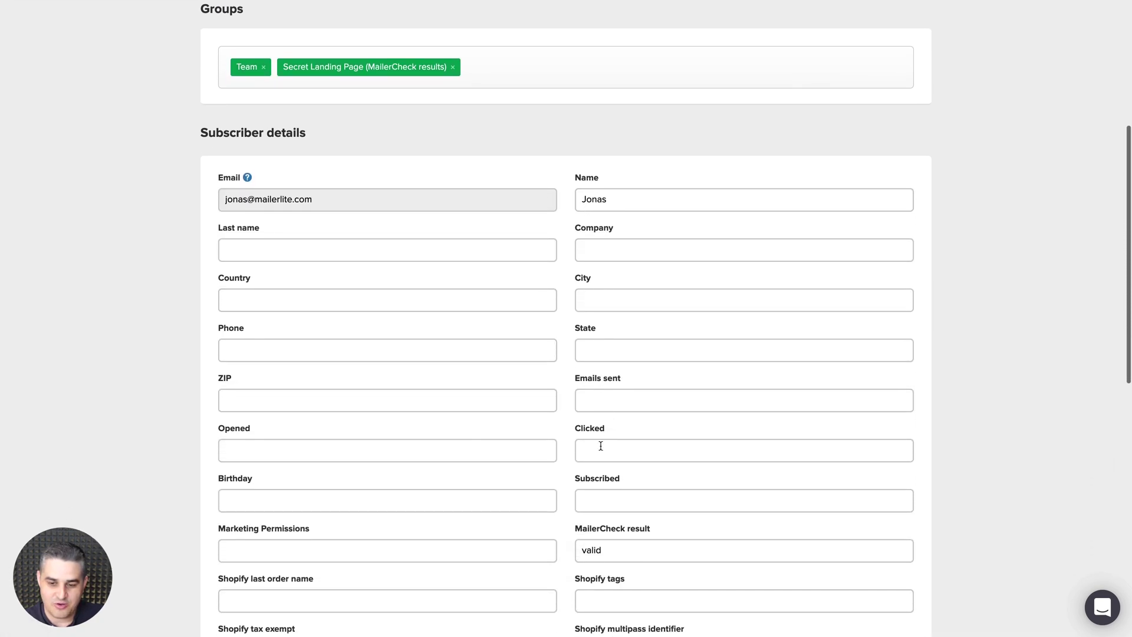
scroll(601, 447, down, 4)
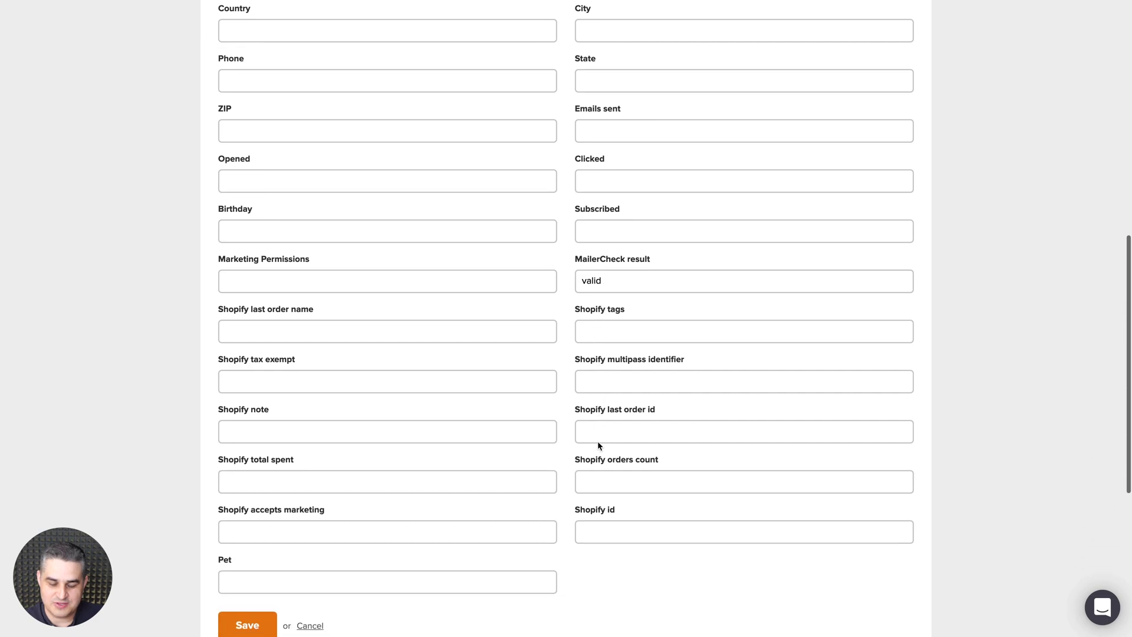
scroll(599, 445, up, 7)
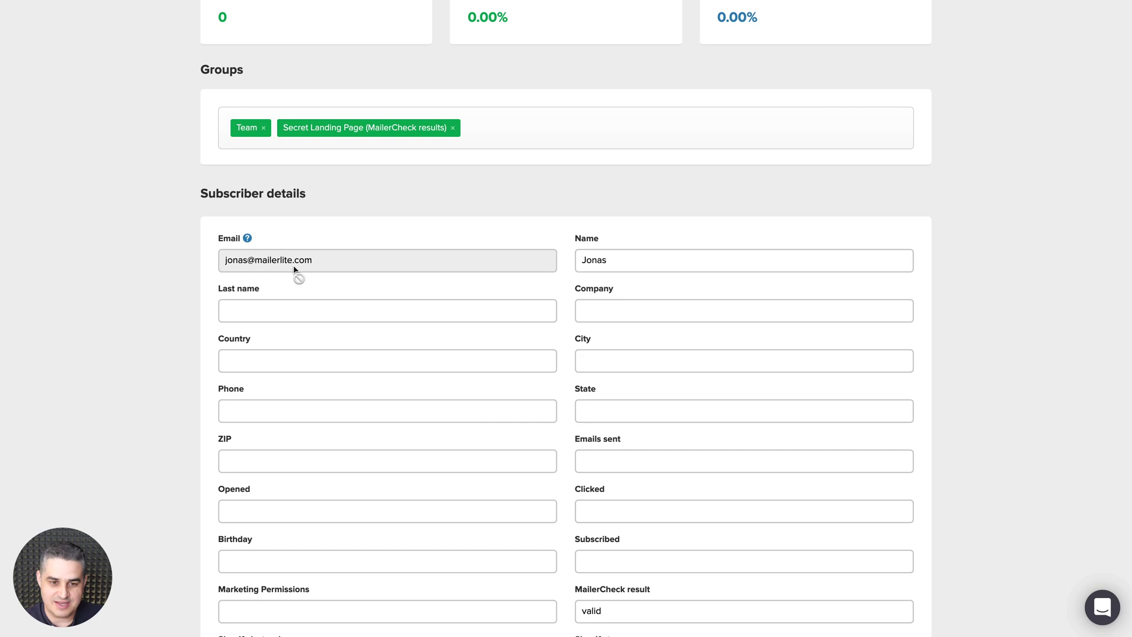
scroll(190, 383, down, 2)
scroll(191, 386, down, 10)
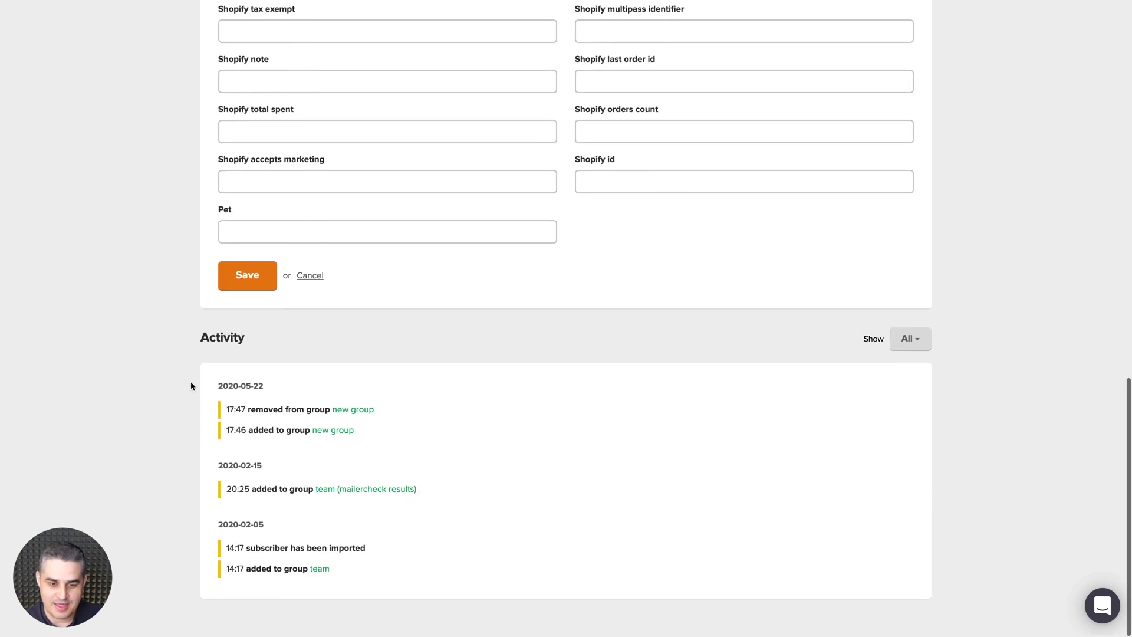
scroll(191, 387, up, 14)
scroll(190, 386, up, 2)
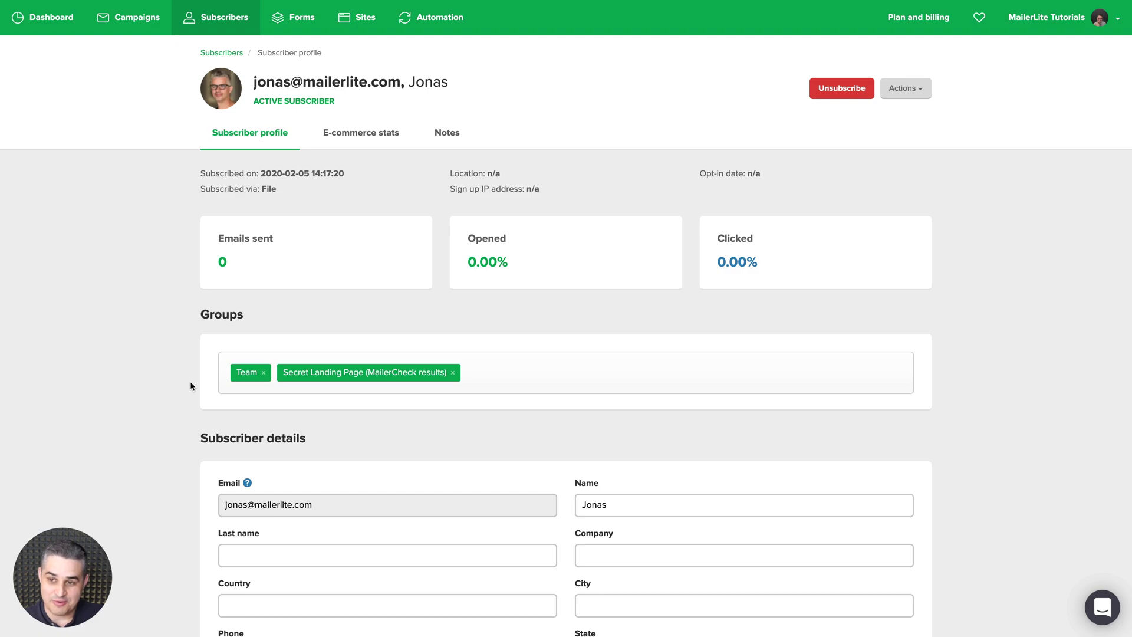
- Show the profile's Actions options: Print, Export JSON, Delete and Forget
click(908, 90)
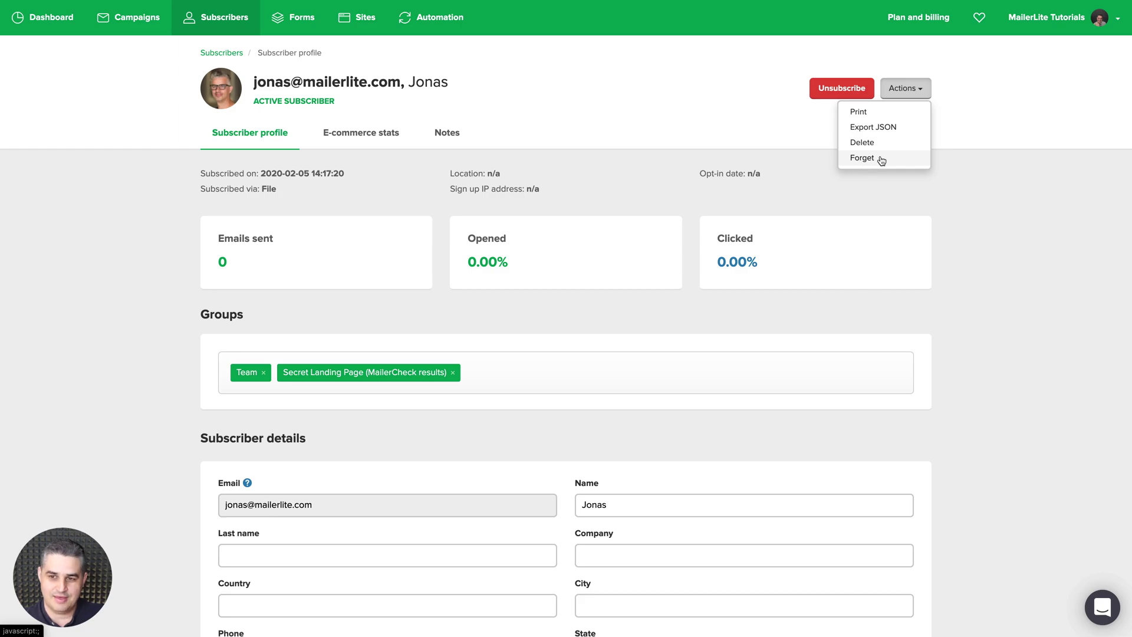
click(792, 177)
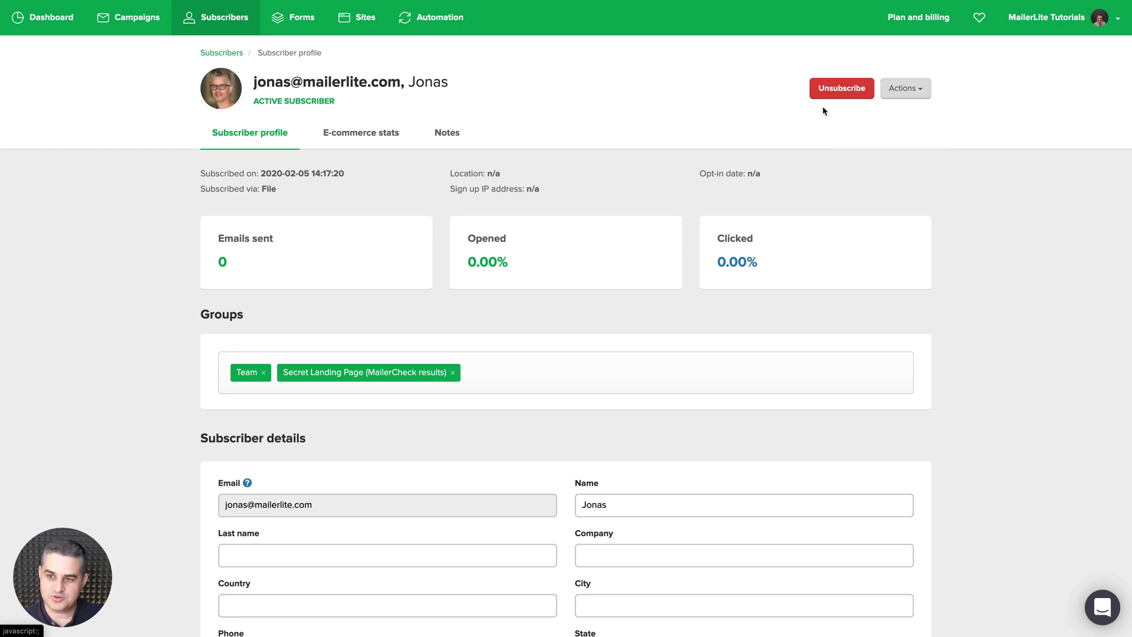
click(851, 94)
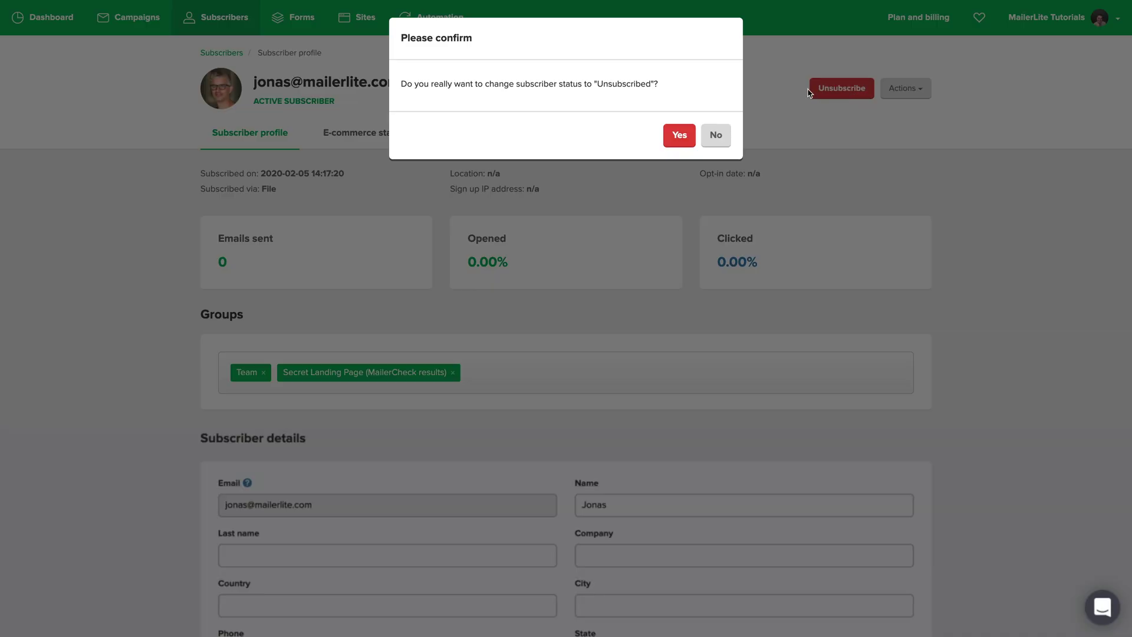
click(678, 137)
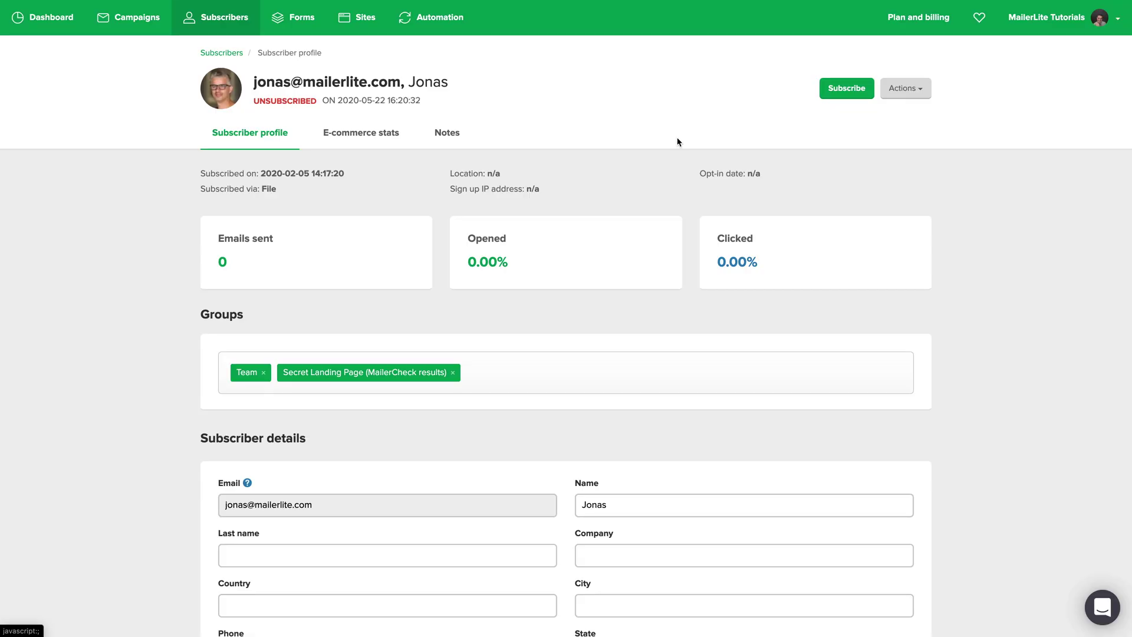
click(851, 92)
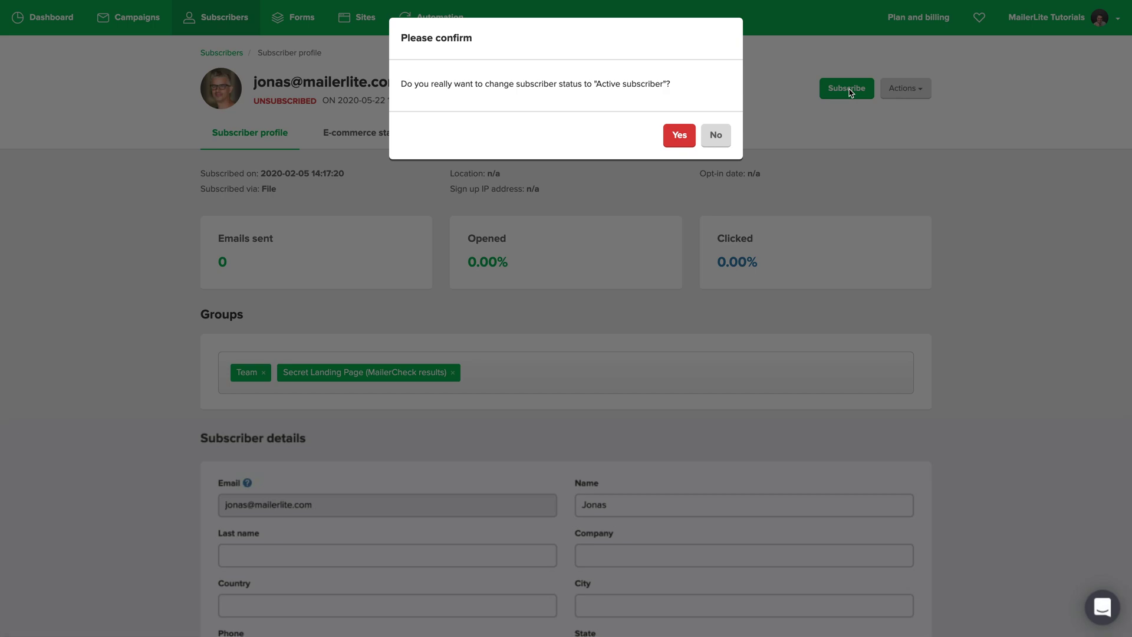
click(679, 135)
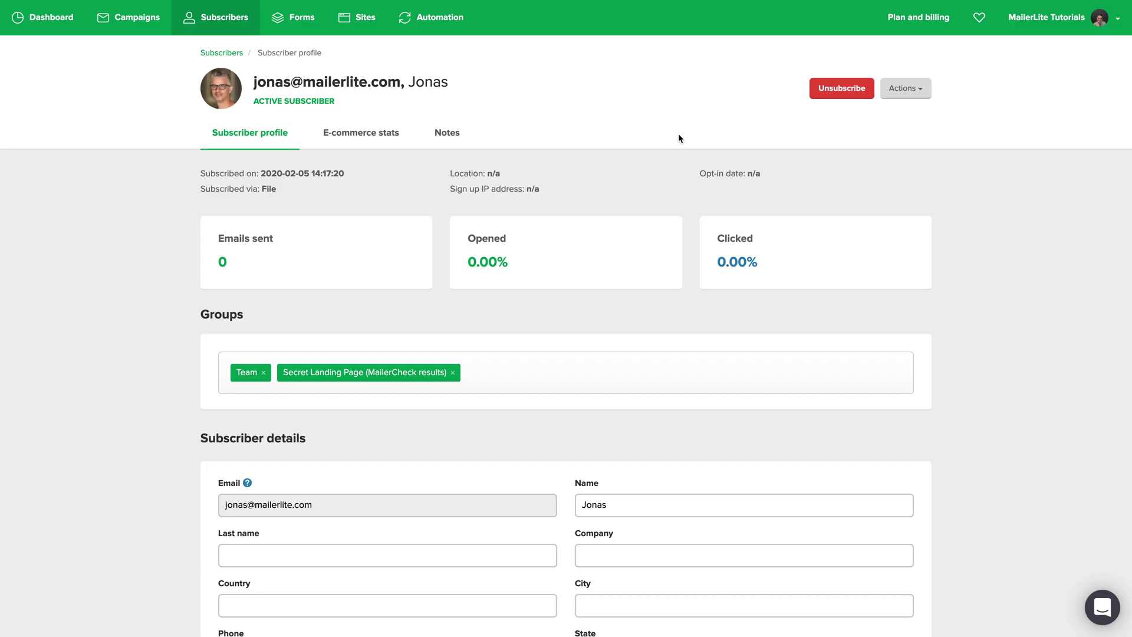
click(846, 92)
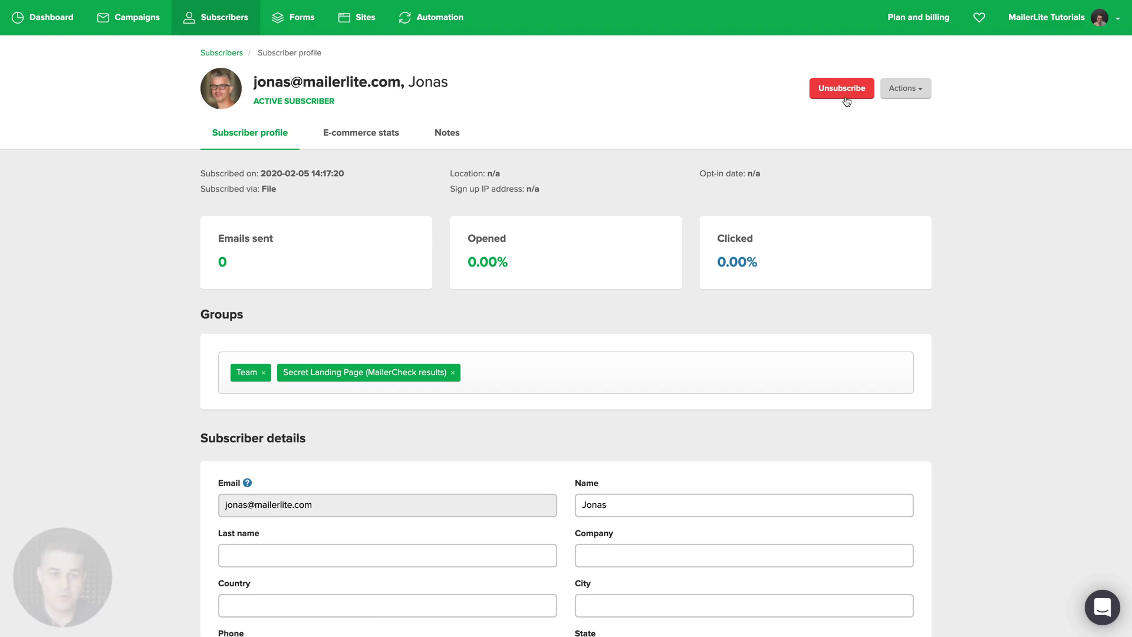
- Return to All subscribers (2,151) and leave only the first subscriber selected
click(217, 23)
click(215, 316)
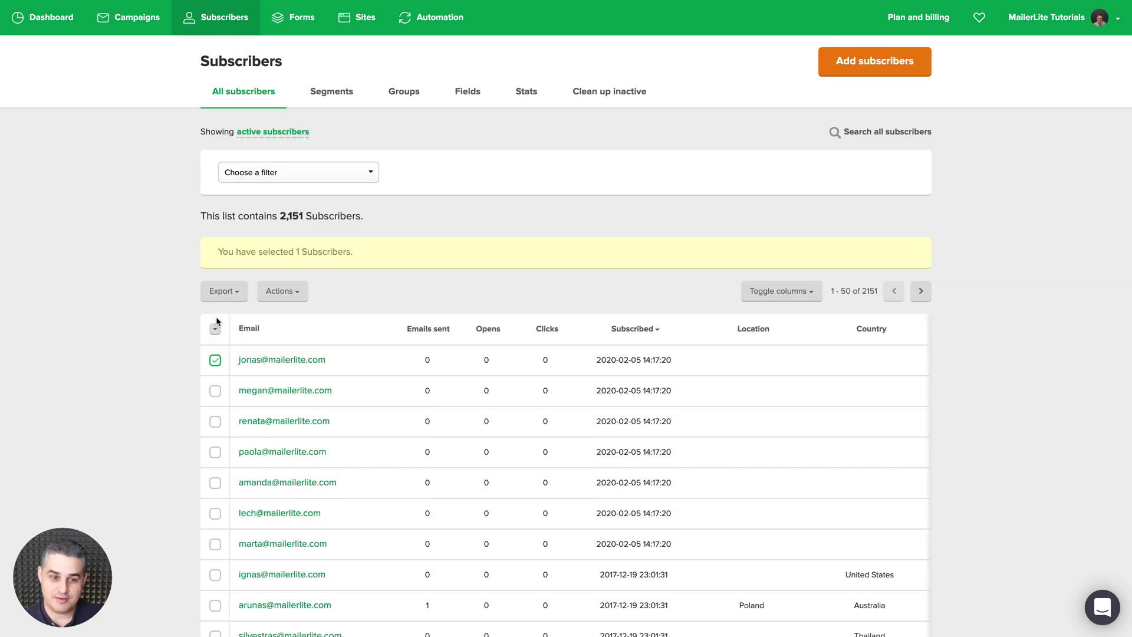
click(214, 393)
click(215, 422)
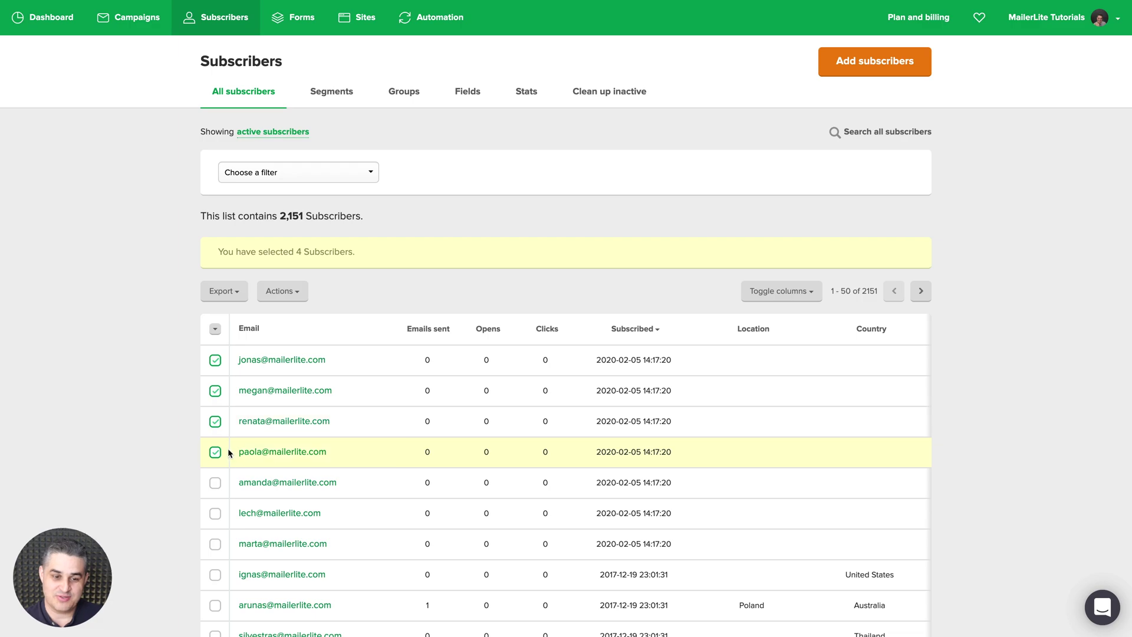
click(215, 453)
click(216, 422)
click(216, 392)
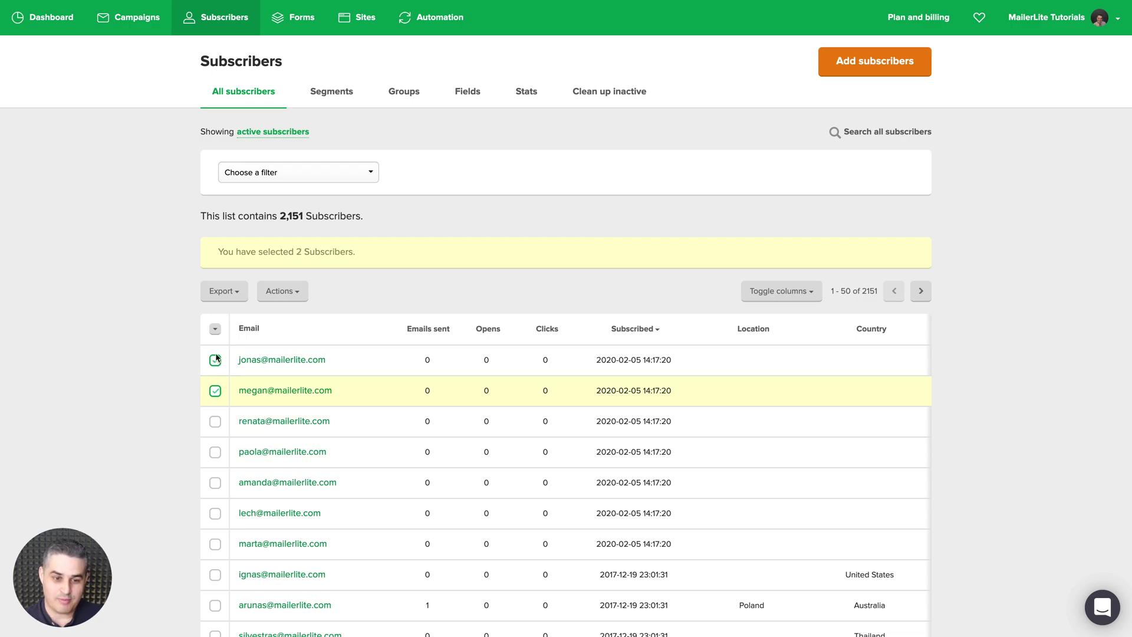
- Filter the list again by Groups belongs to Team, leaving 24 subscribers
click(288, 172)
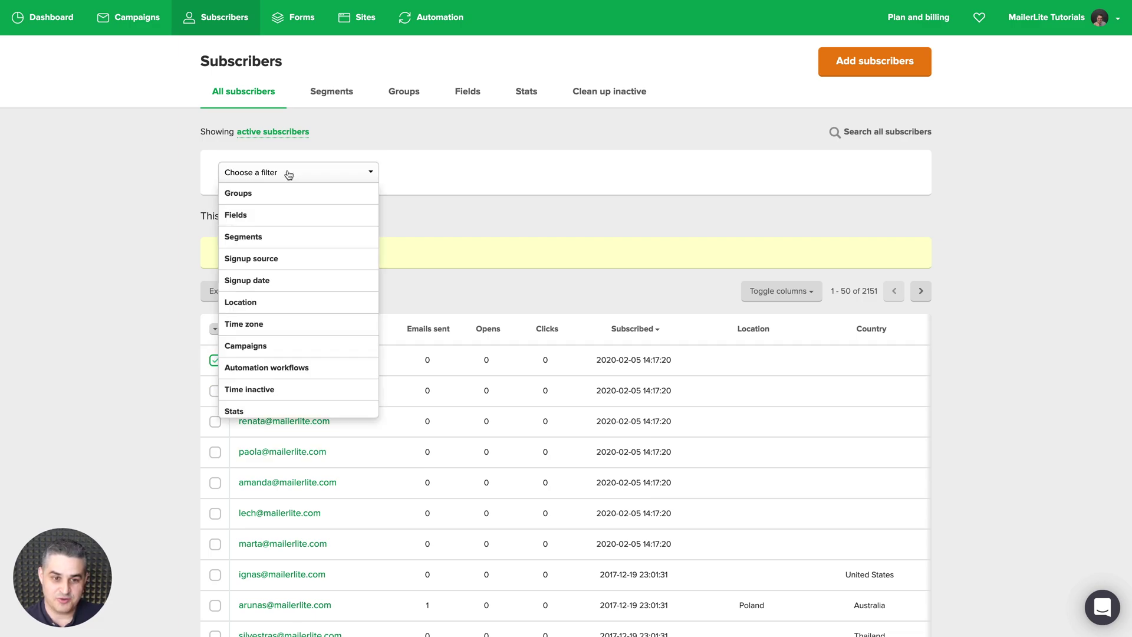
click(260, 192)
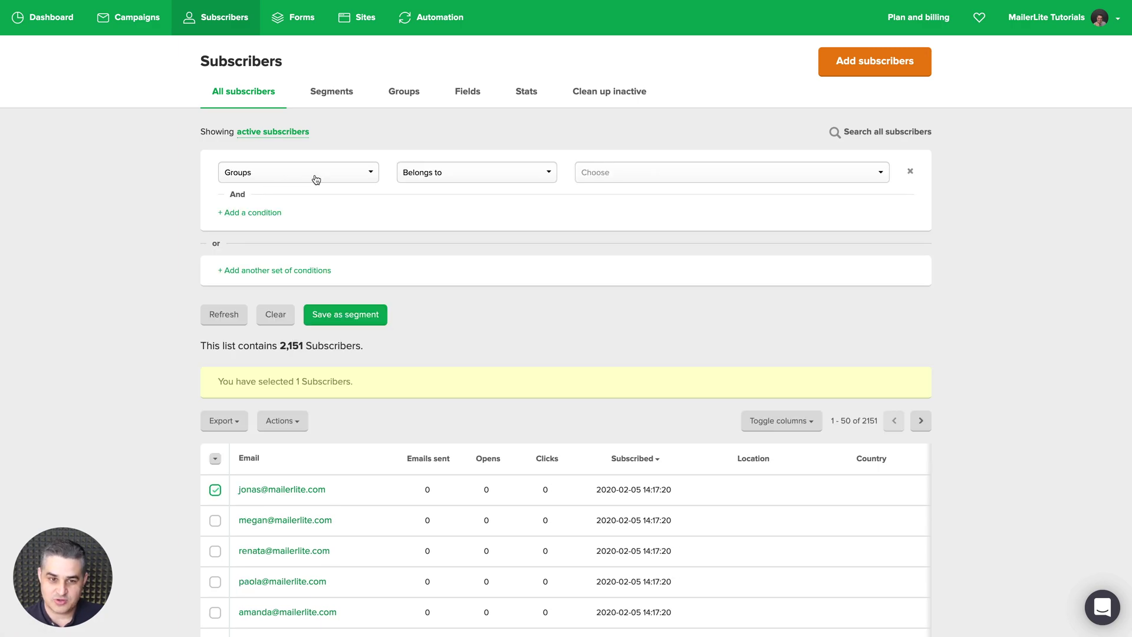
click(631, 177)
text(team)
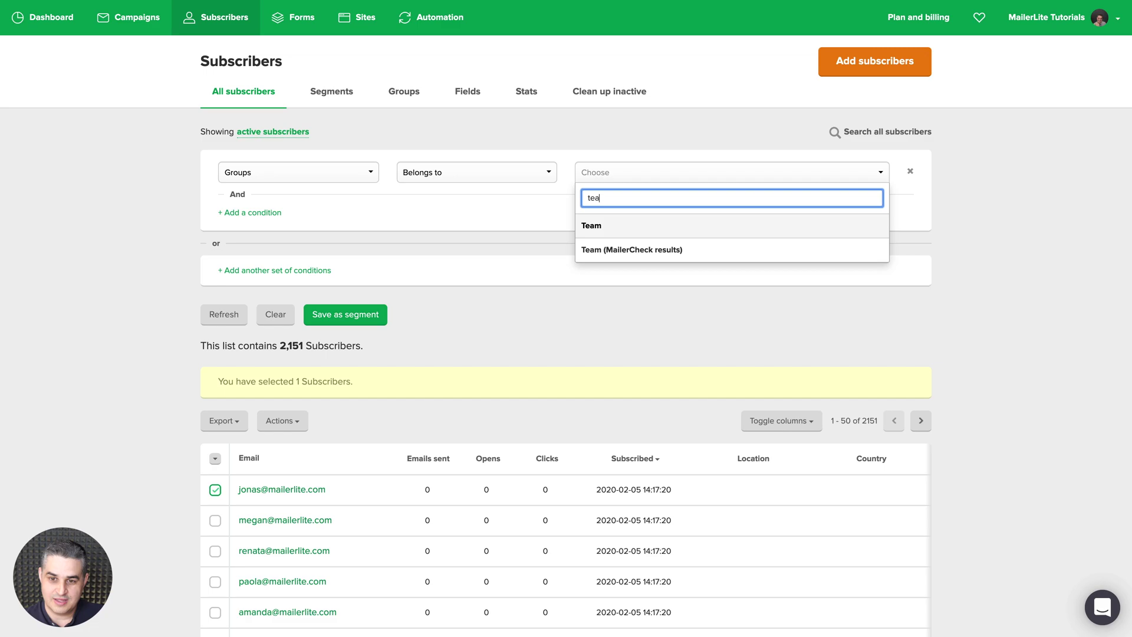
click(613, 225)
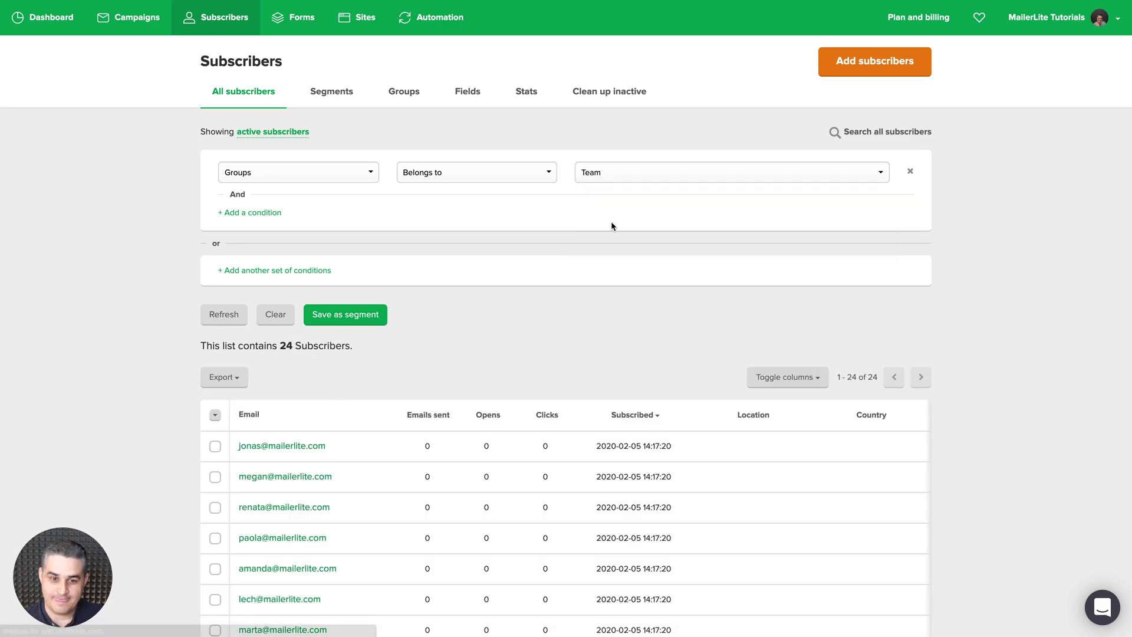
scroll(136, 322, down, 1)
scroll(136, 322, down, 2)
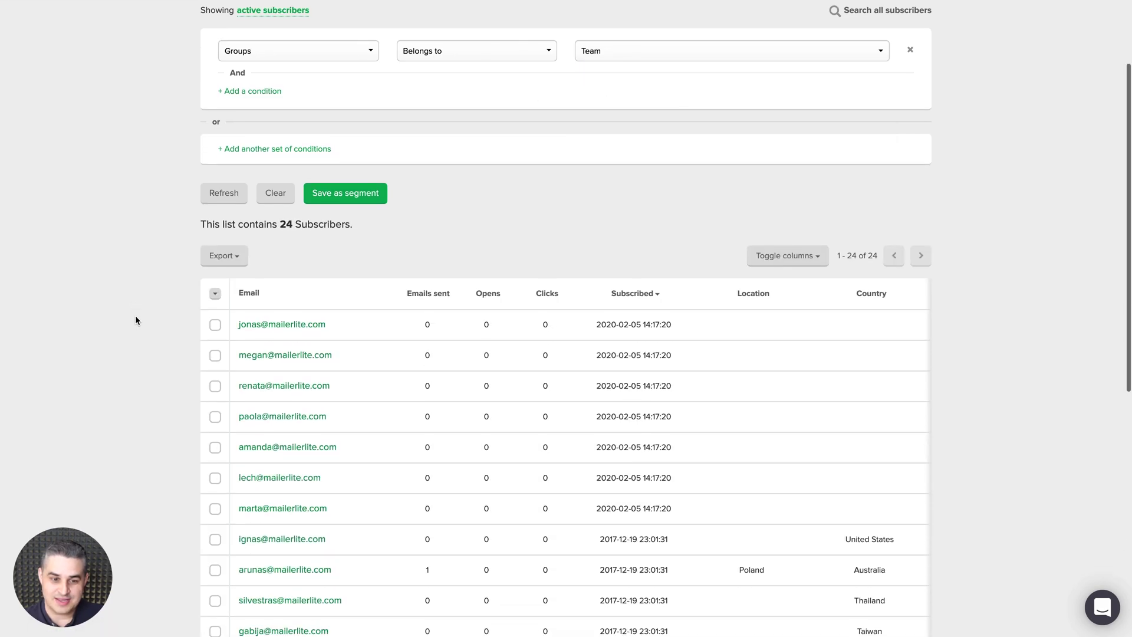
- Select all 24 Team subscribers with 'Select visible' and confirm every row is ticked
click(216, 322)
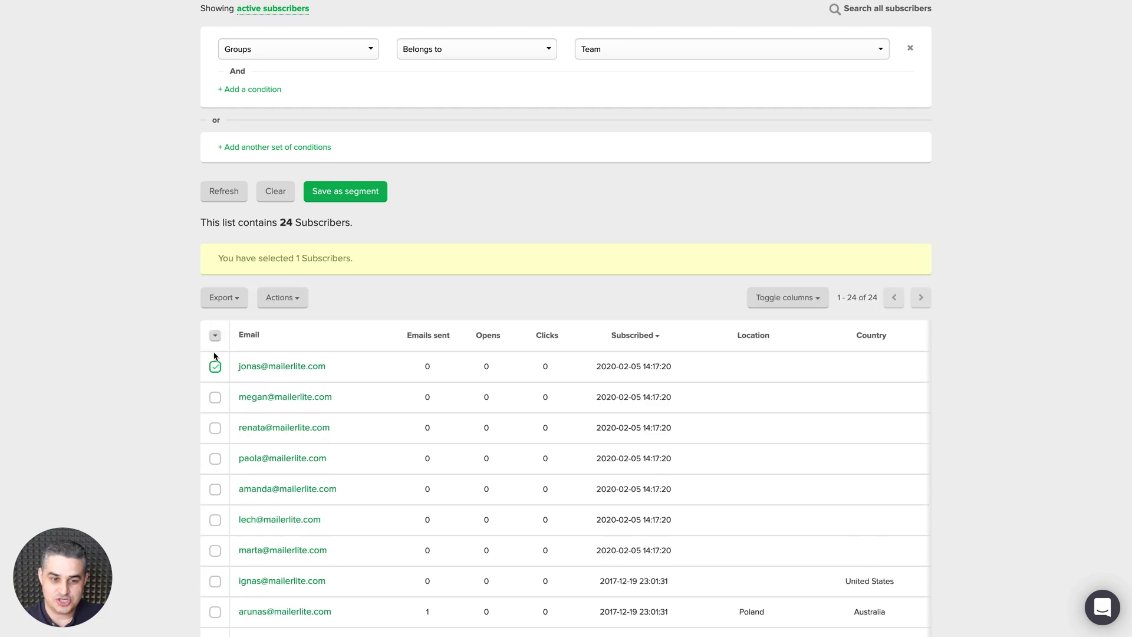
click(215, 397)
click(215, 428)
click(216, 458)
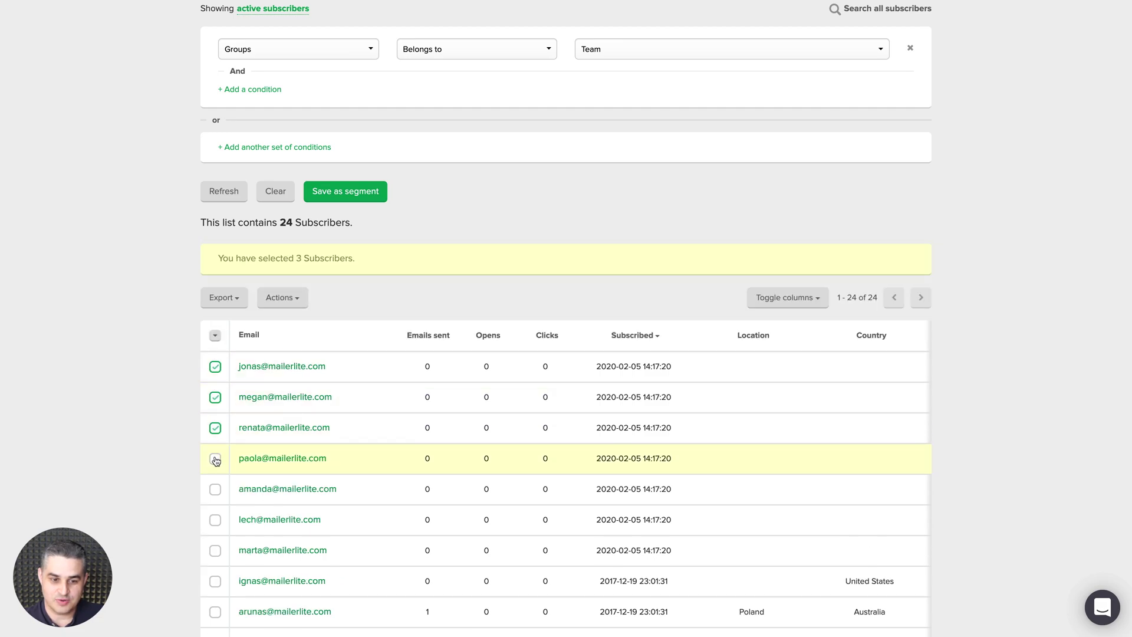
click(215, 336)
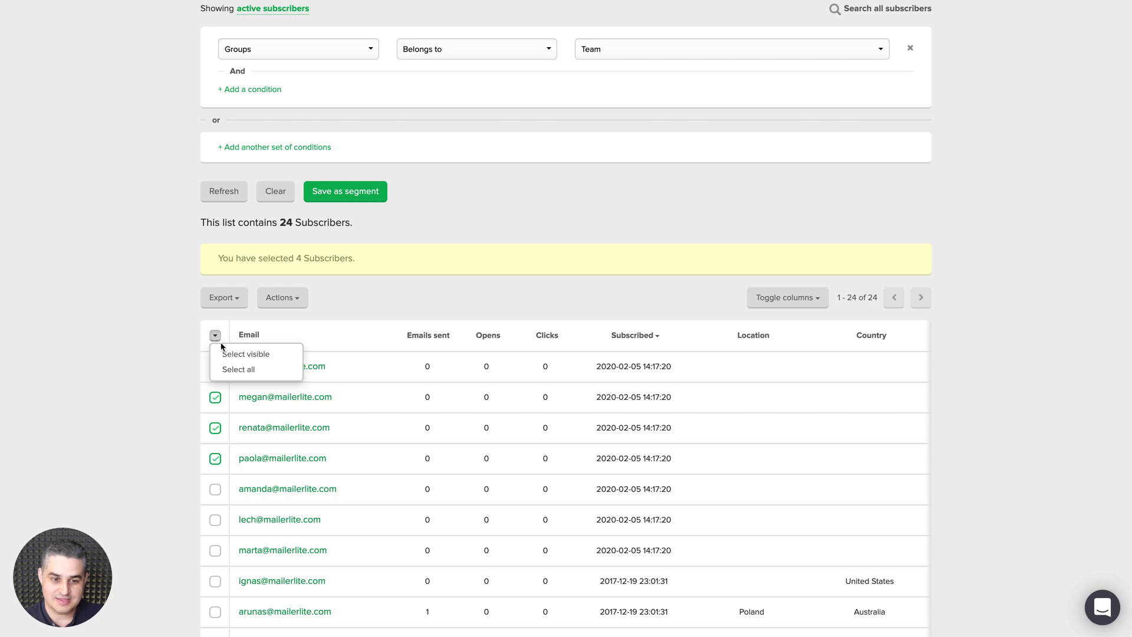
click(223, 351)
scroll(223, 352, down, 9)
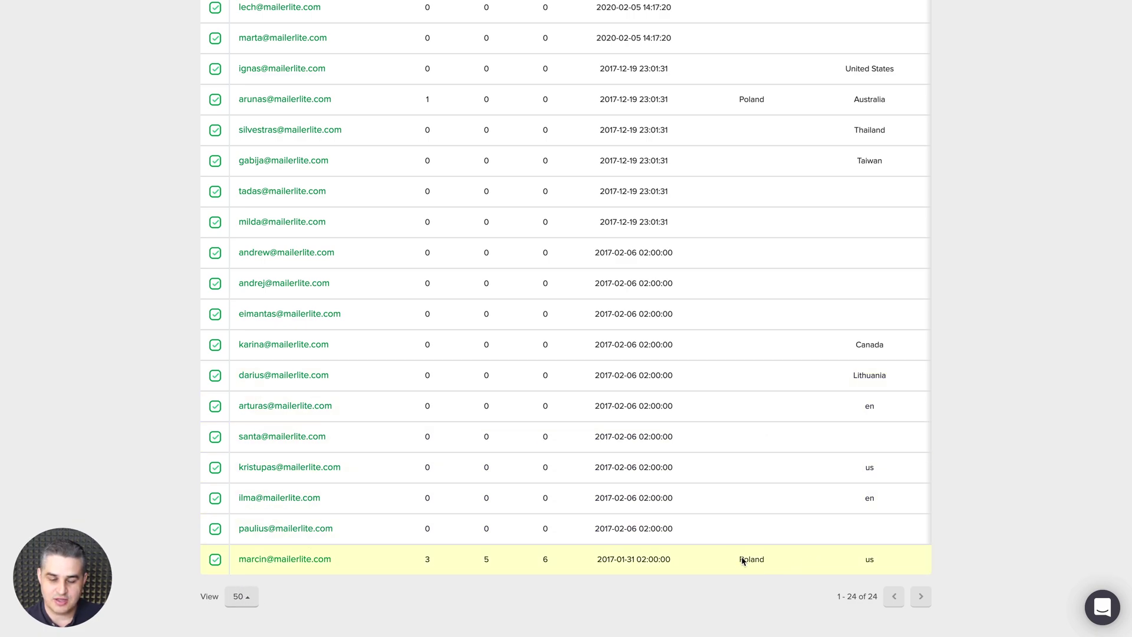
scroll(545, 553, up, 6)
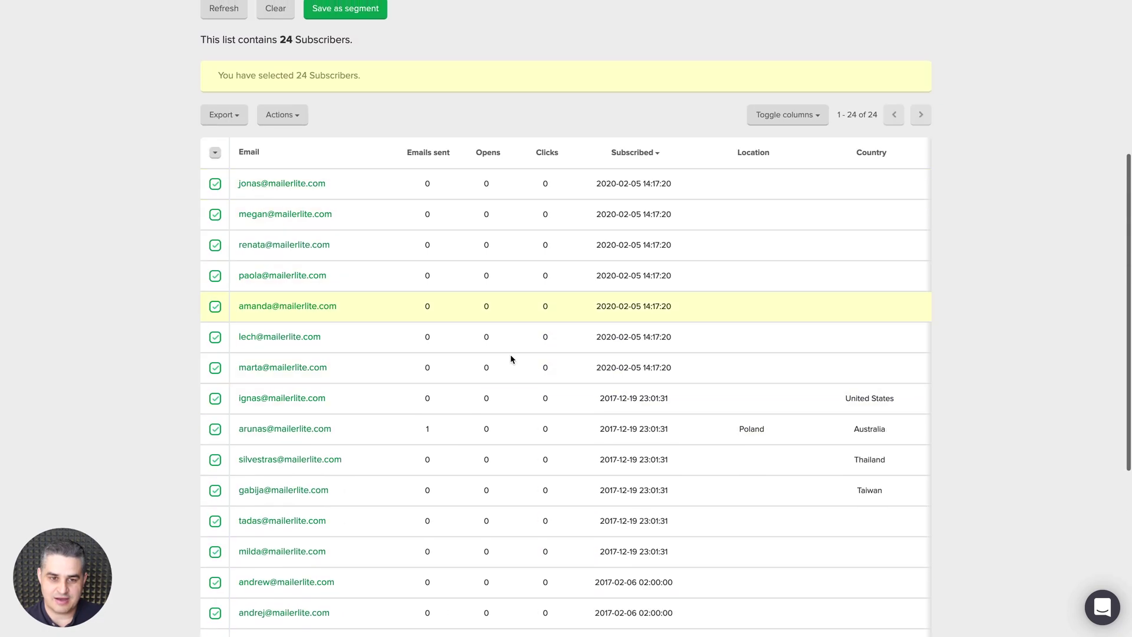
scroll(511, 354, down, 2)
scroll(507, 338, down, 2)
scroll(507, 341, down, 3)
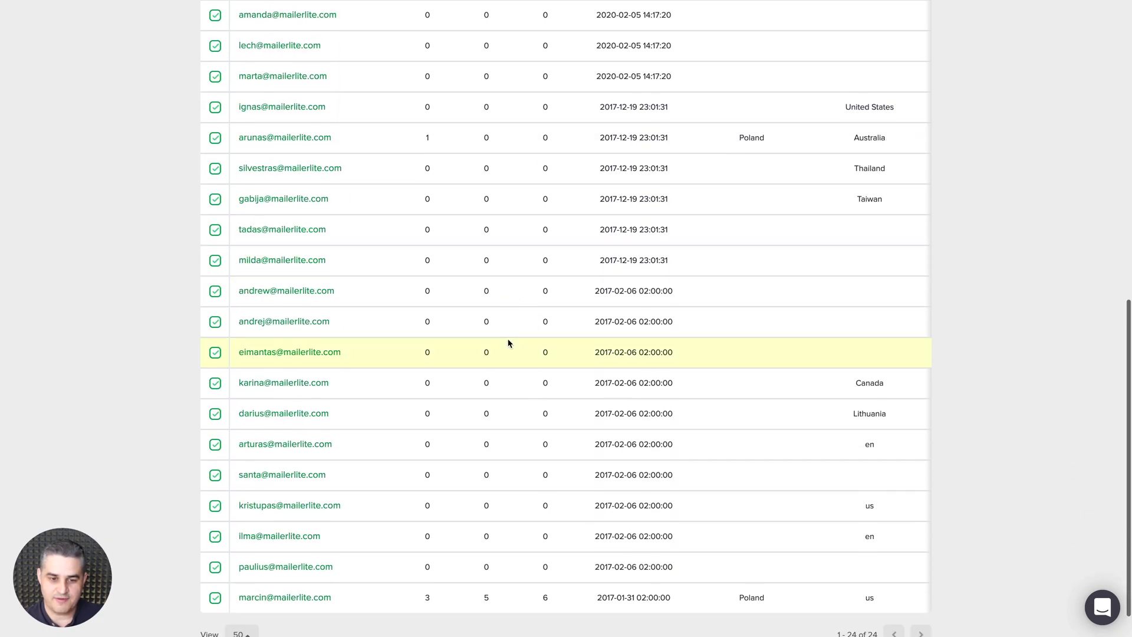
scroll(260, 568, up, 10)
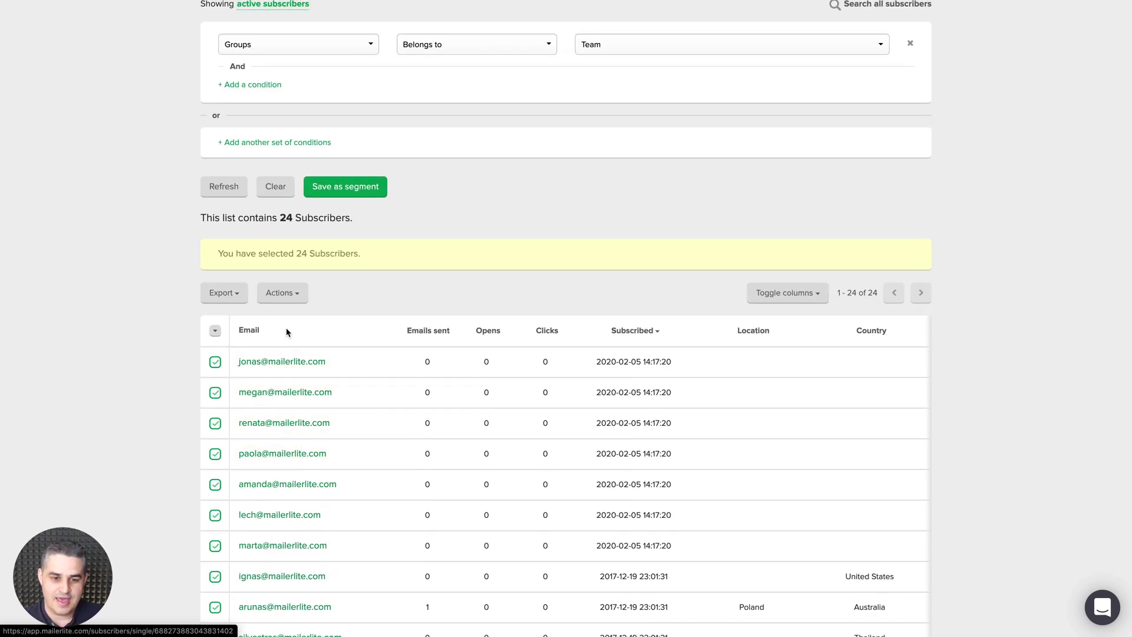
- Open the bulk Add to group dialog, view existing groups, then cancel it
click(284, 298)
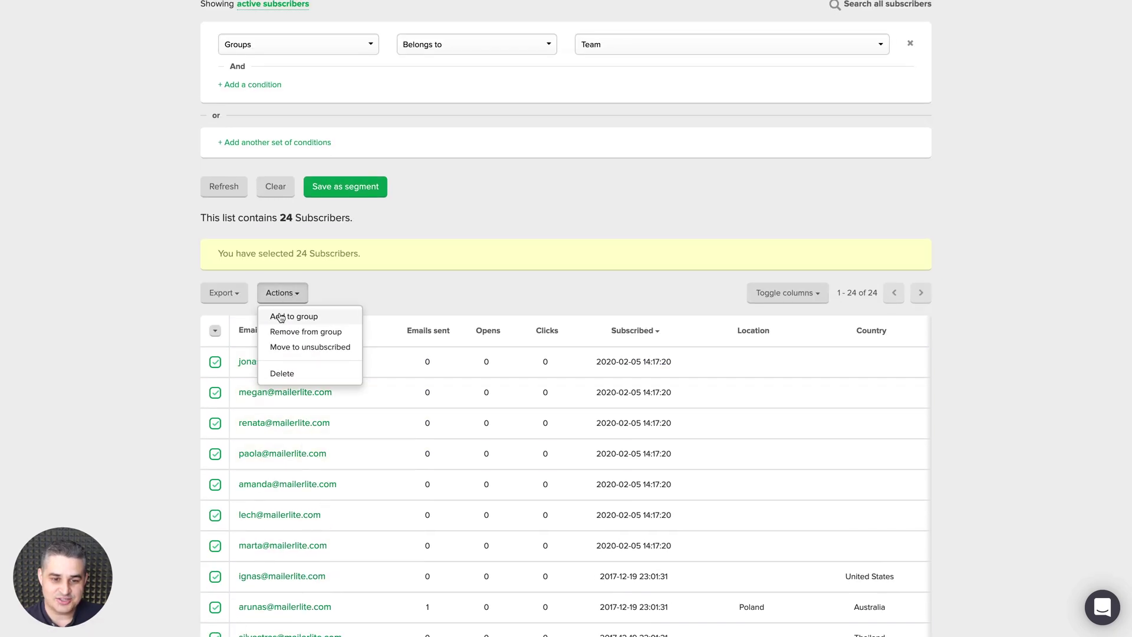
click(281, 318)
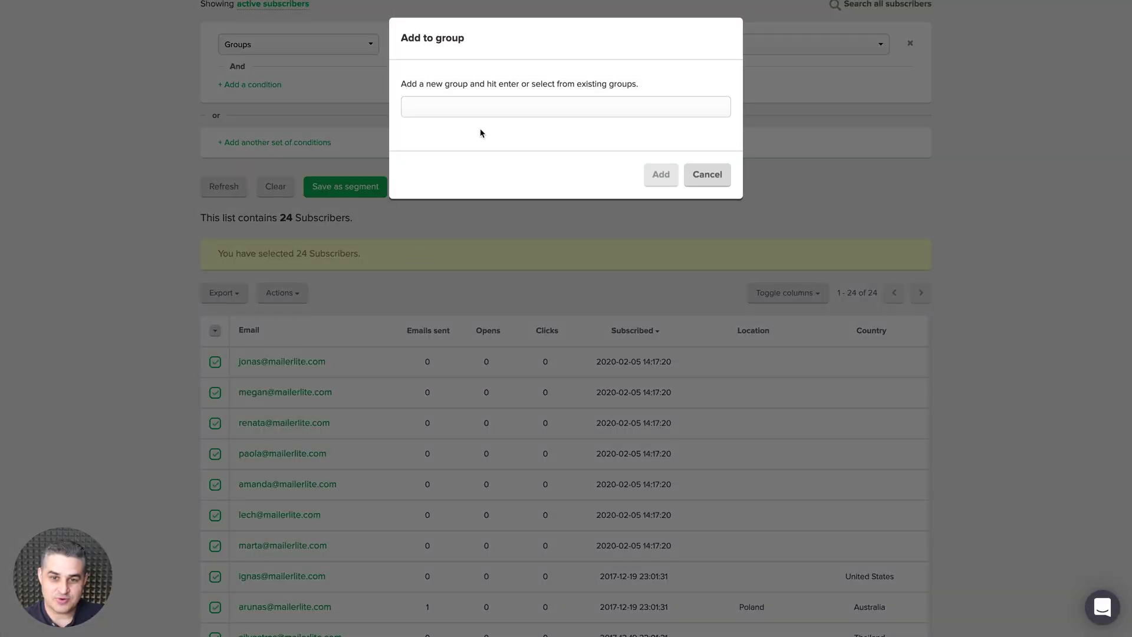
click(487, 101)
click(692, 175)
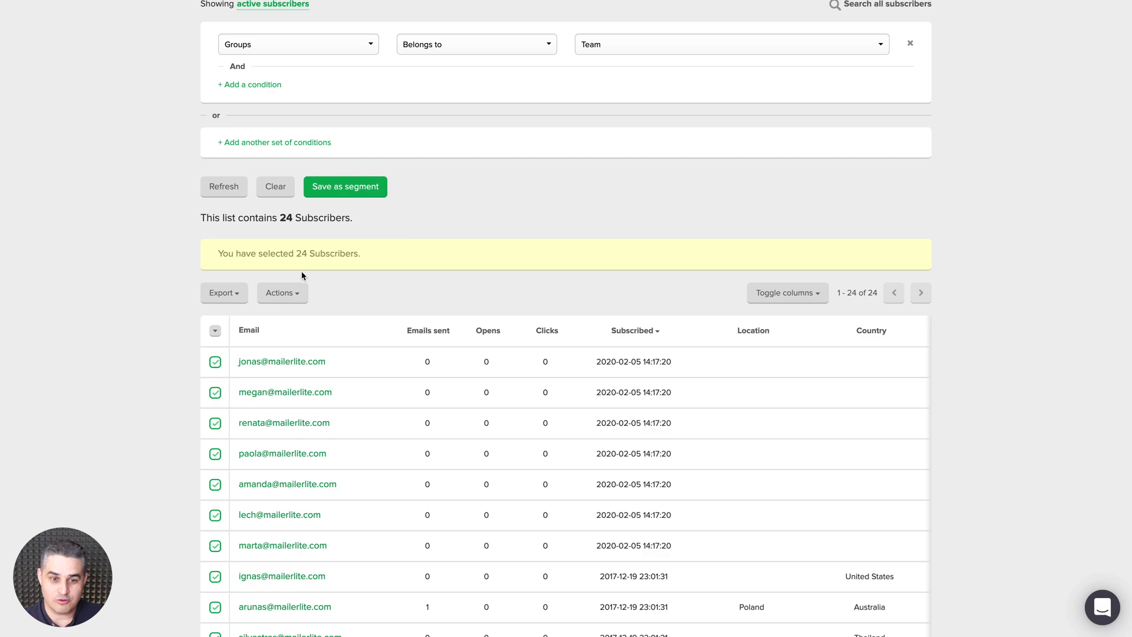
click(282, 294)
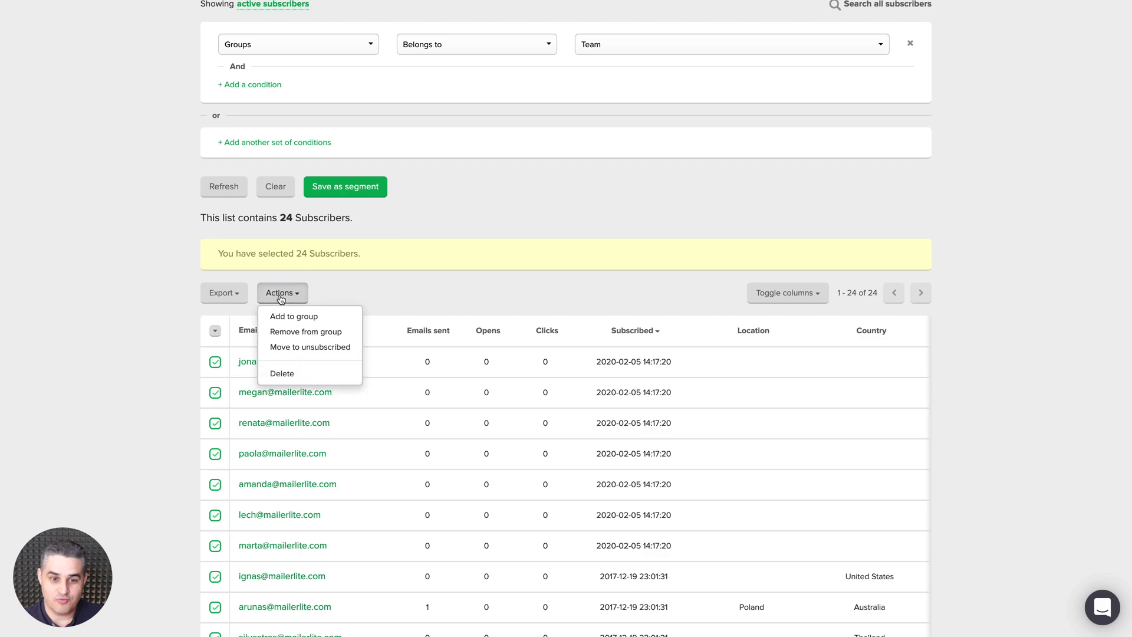
- Choose Team in the bulk Remove from group dialog, then close the dialog
click(286, 331)
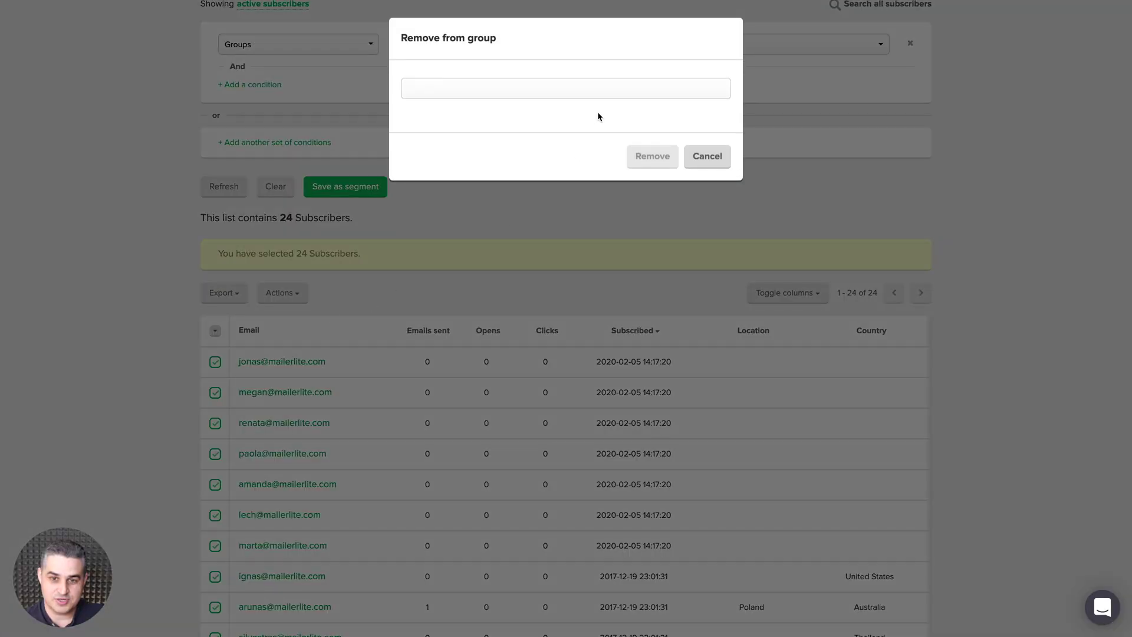
click(595, 89)
text(tea)
click(451, 112)
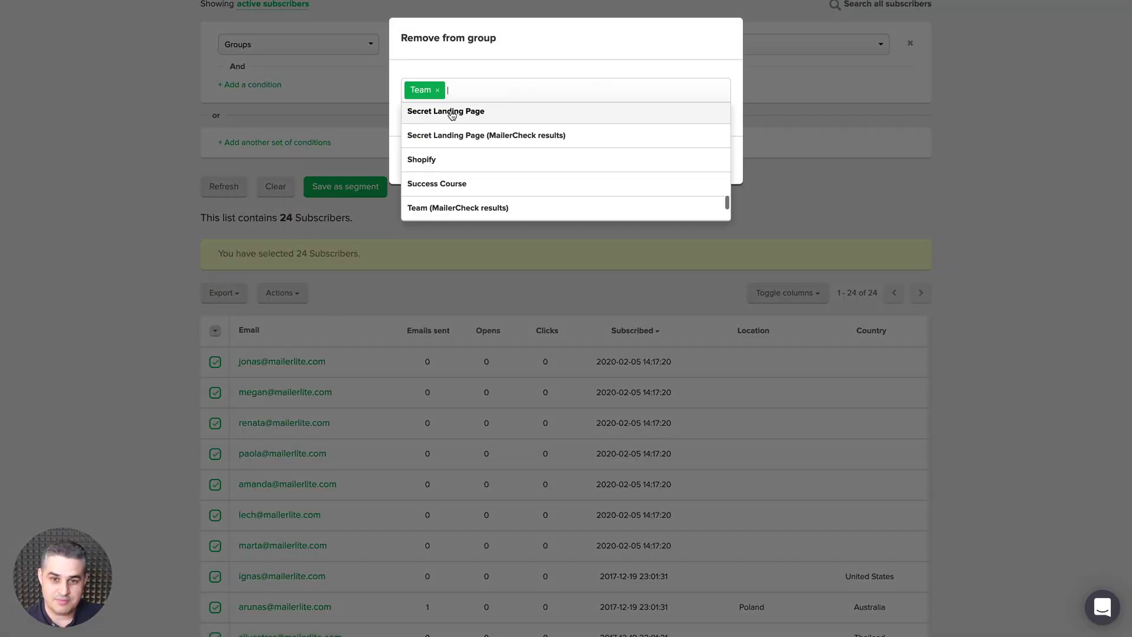
click(477, 66)
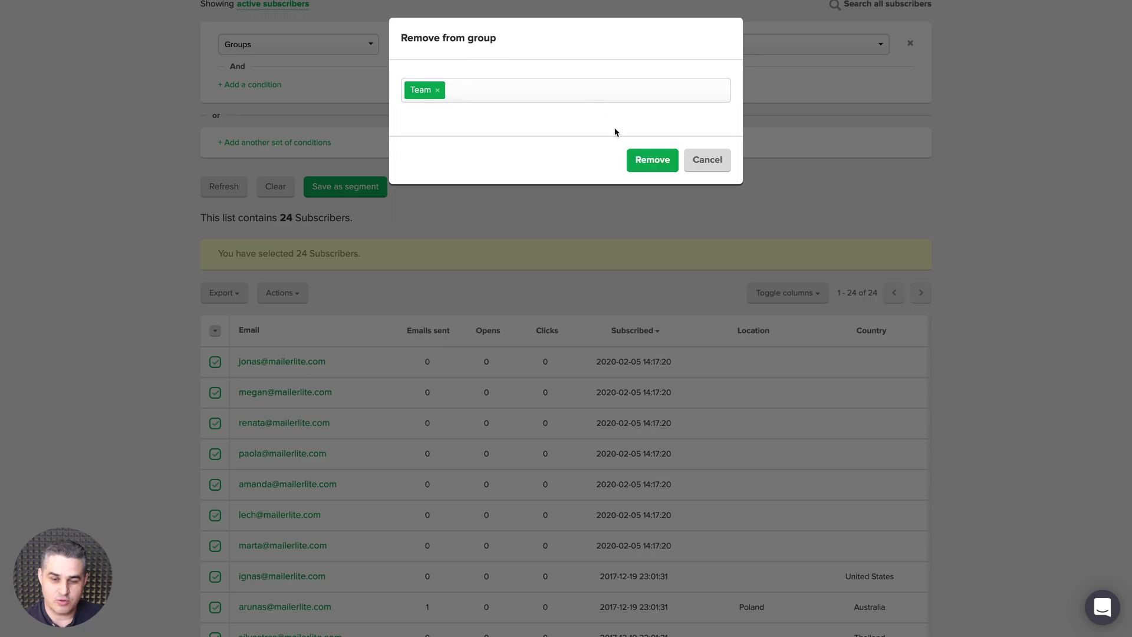
click(674, 168)
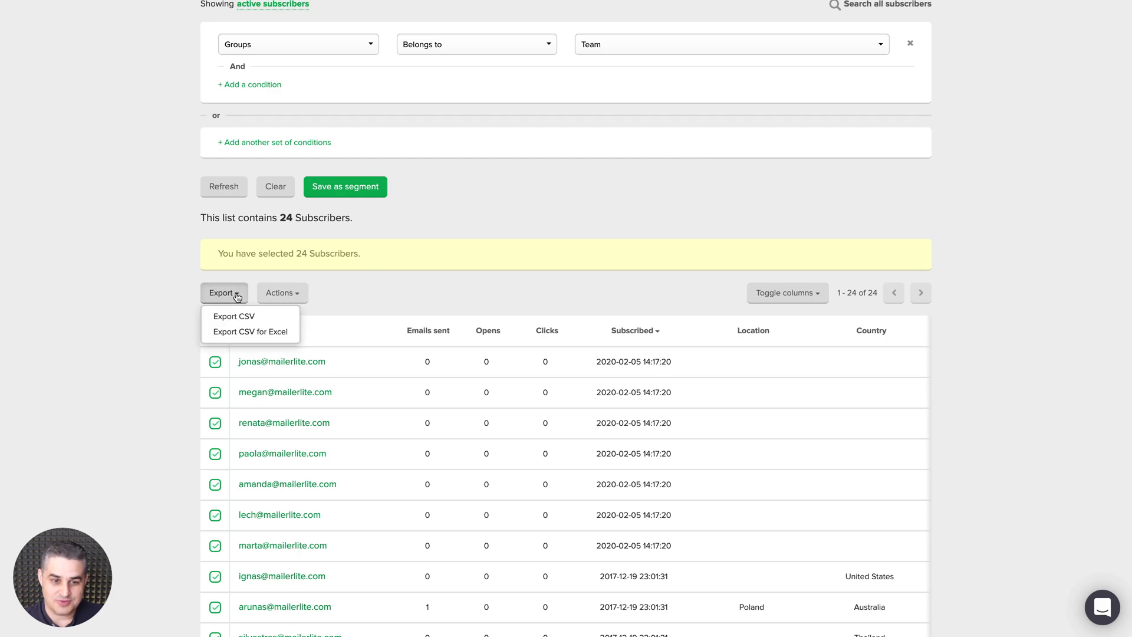
- Review the bulk actions list for the 24 selected subscribers, then dismiss it
click(280, 293)
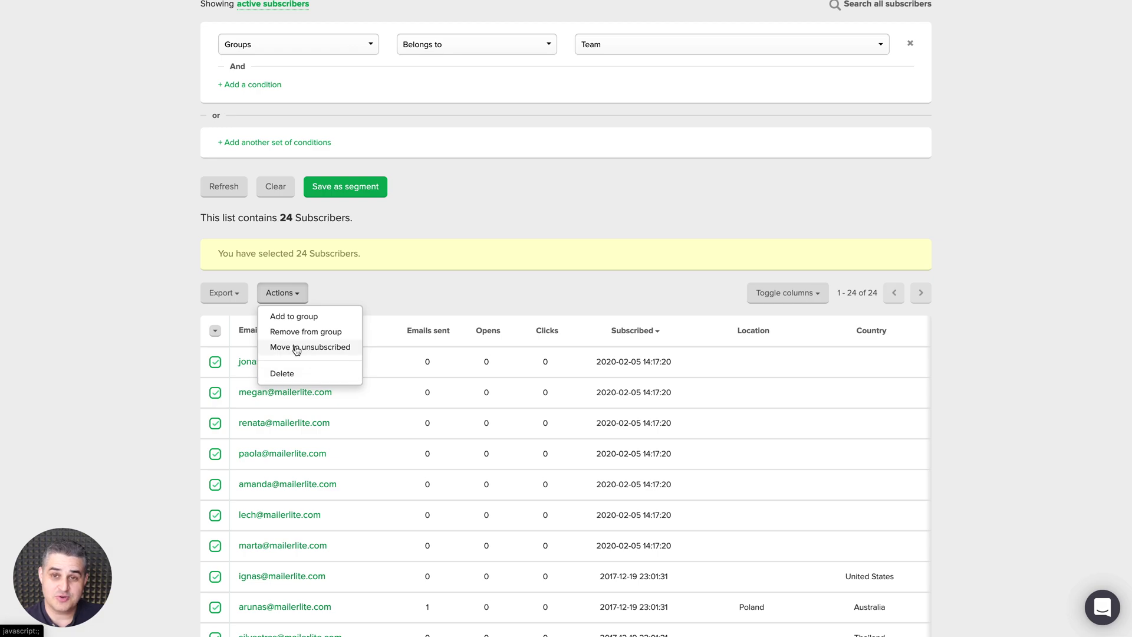
click(371, 271)
scroll(378, 273, up, 2)
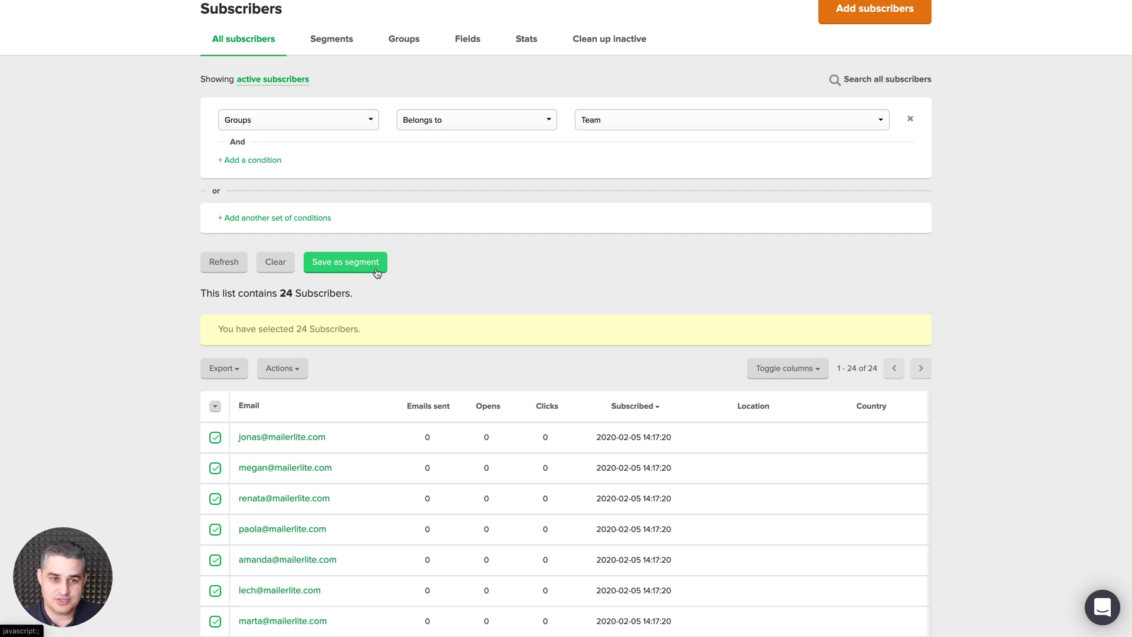
- Filter the Team group to Unsubscribed status, select all 4 visible subscribers, and check the bulk Actions menu
click(260, 82)
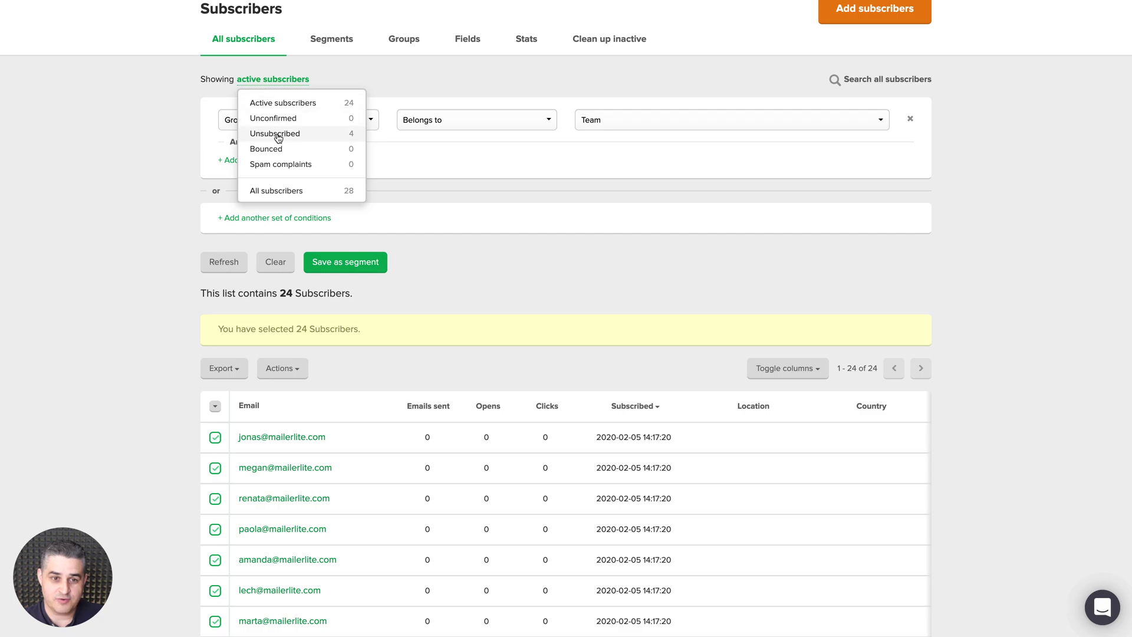
click(278, 135)
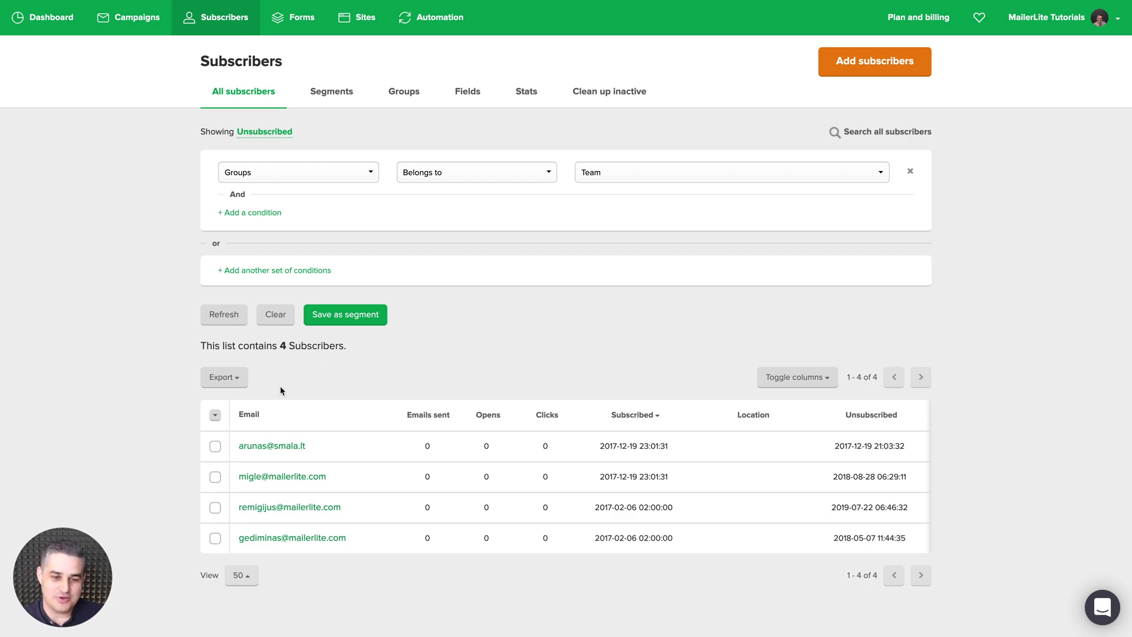
click(215, 415)
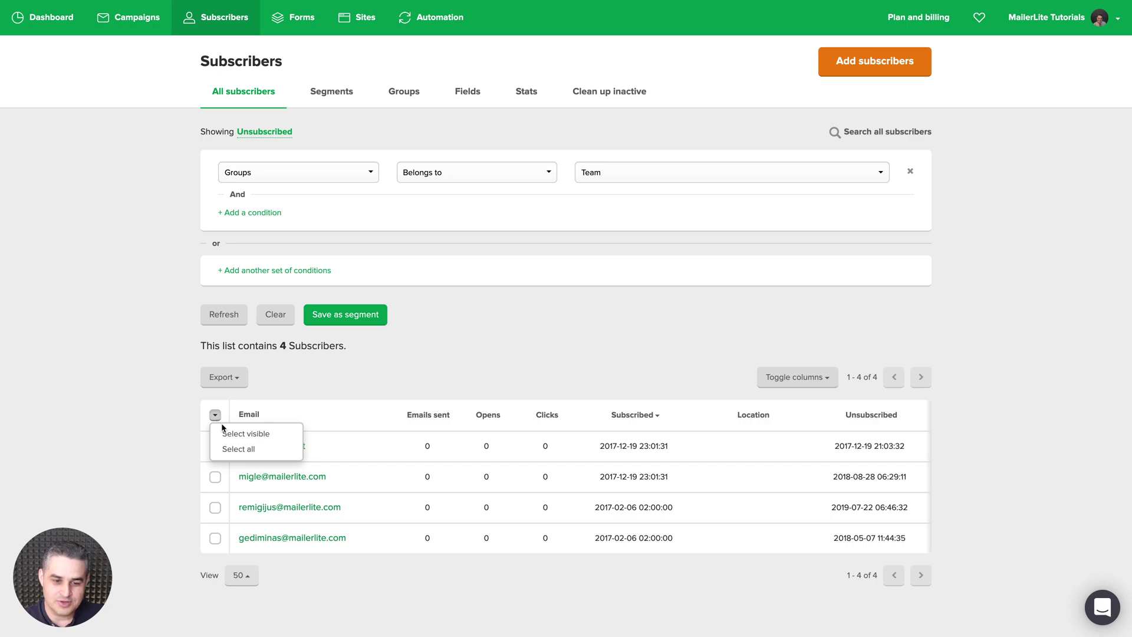
click(234, 433)
click(283, 422)
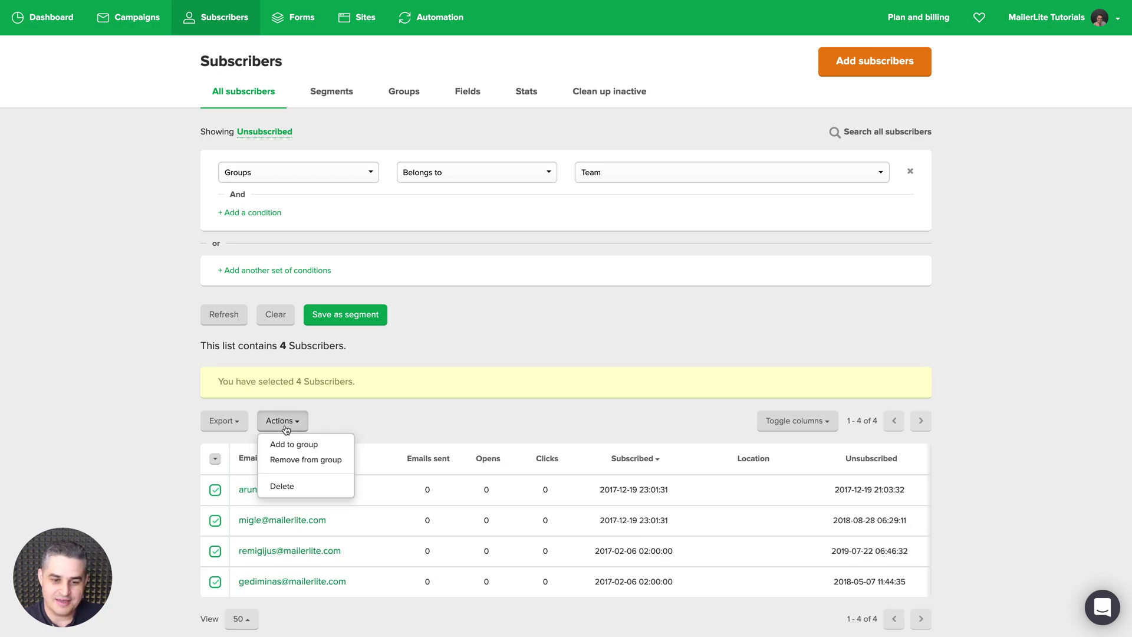
click(394, 432)
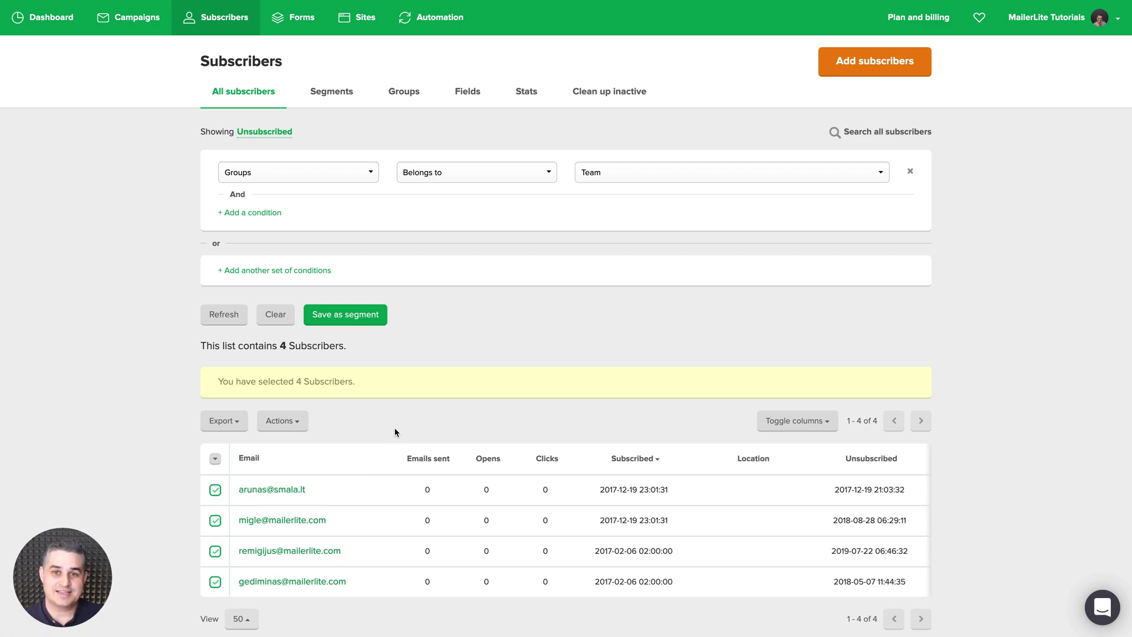